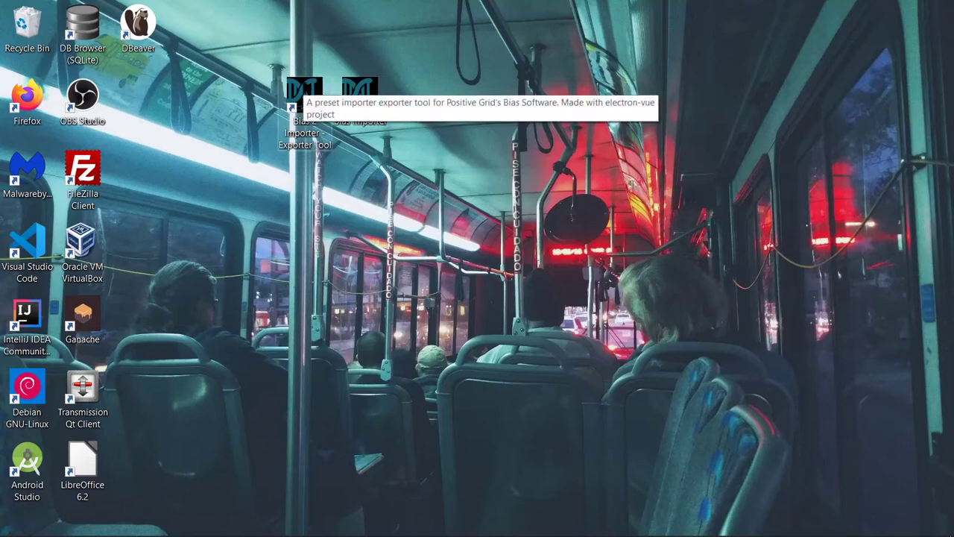
# Launch the preset tool and step through the Pop, Blues, Rock and Metal banks
pyautogui.doubleClick(302, 76)
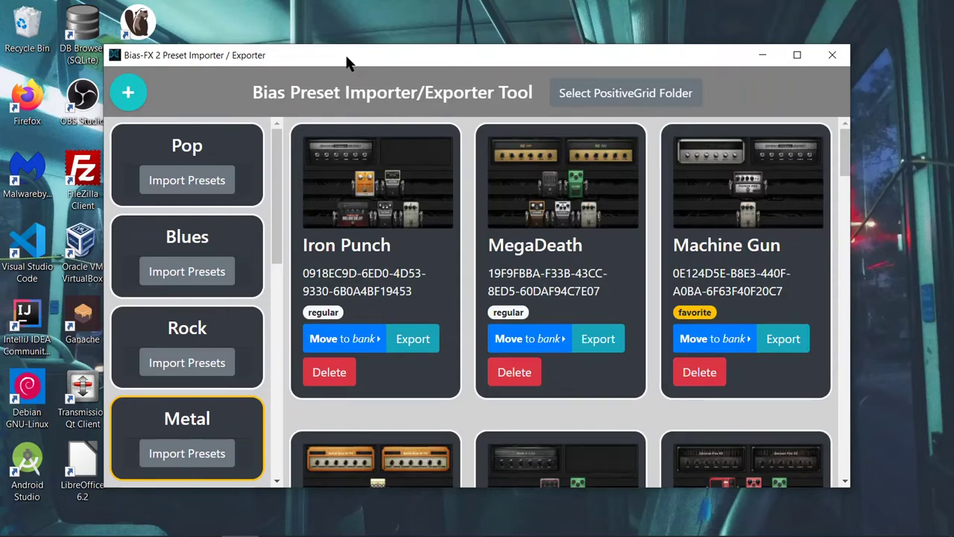
pyautogui.moveTo(347, 63); pyautogui.dragTo(381, 74)
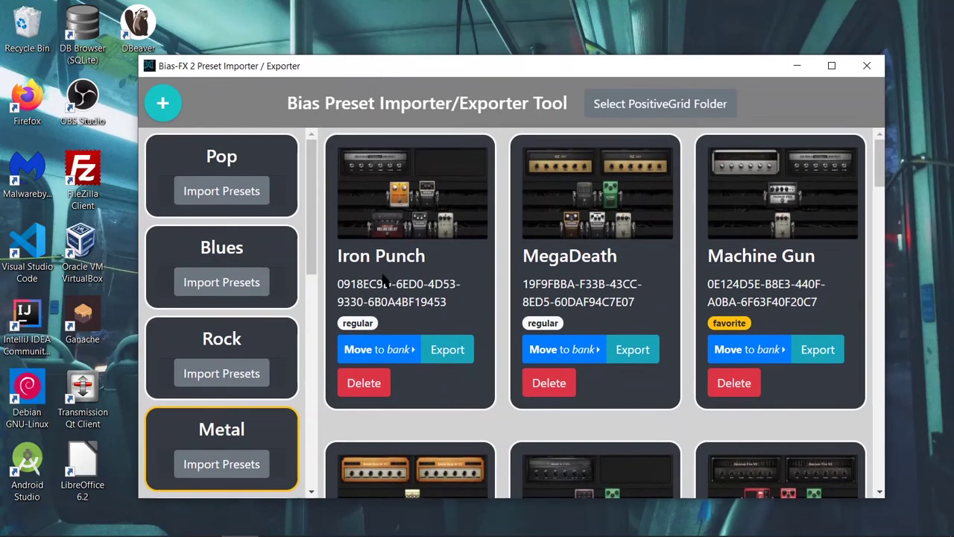
pyautogui.click(261, 149)
pyautogui.click(272, 244)
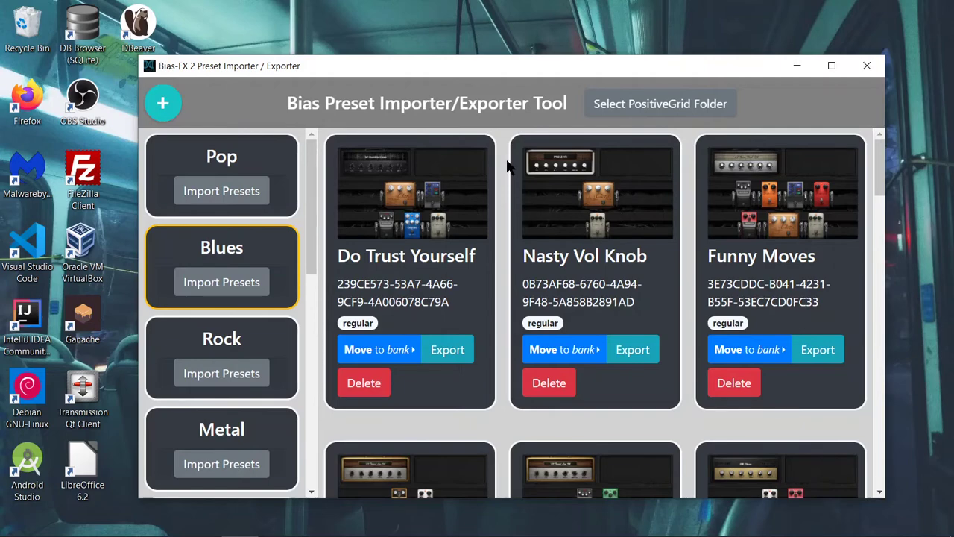
pyautogui.click(261, 329)
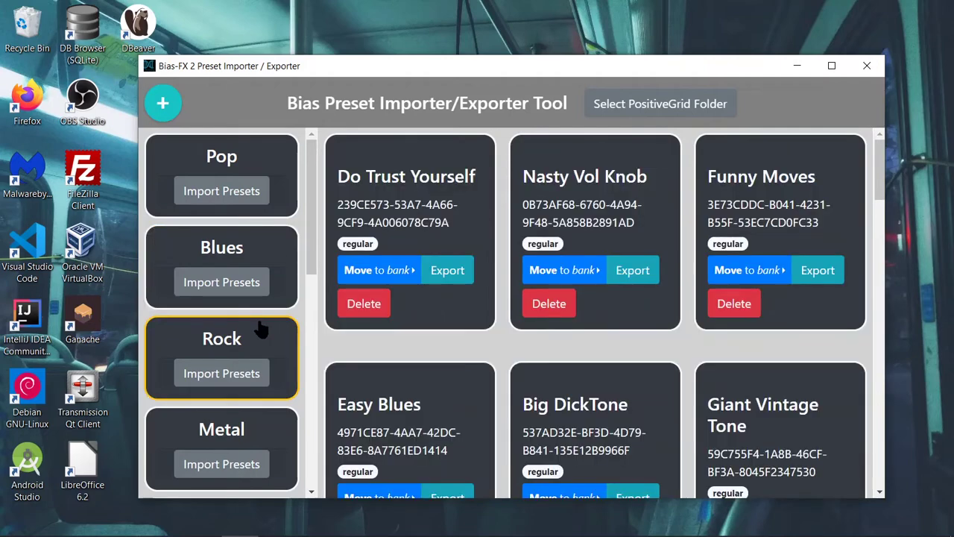
pyautogui.scroll(-3, 261, 329)
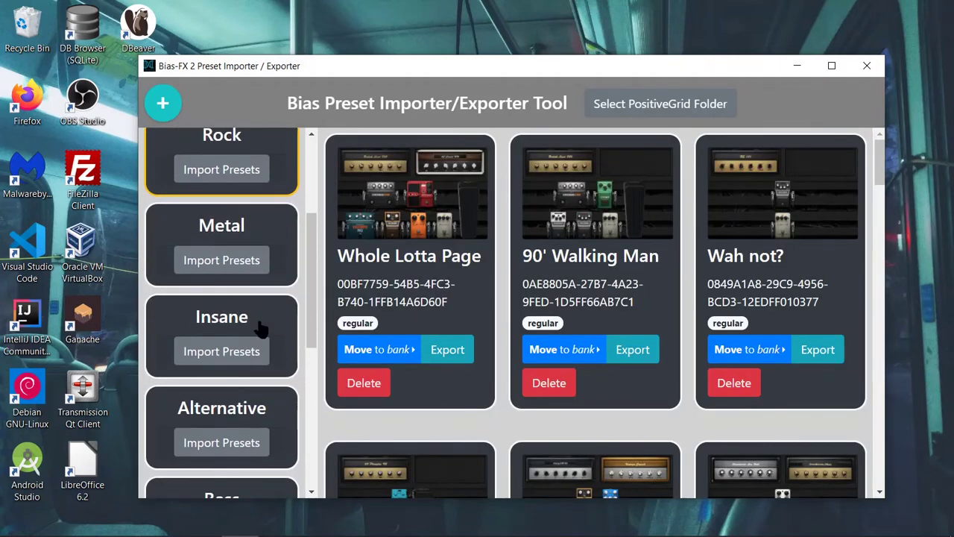
pyautogui.click(280, 219)
pyautogui.scroll(3, 280, 218)
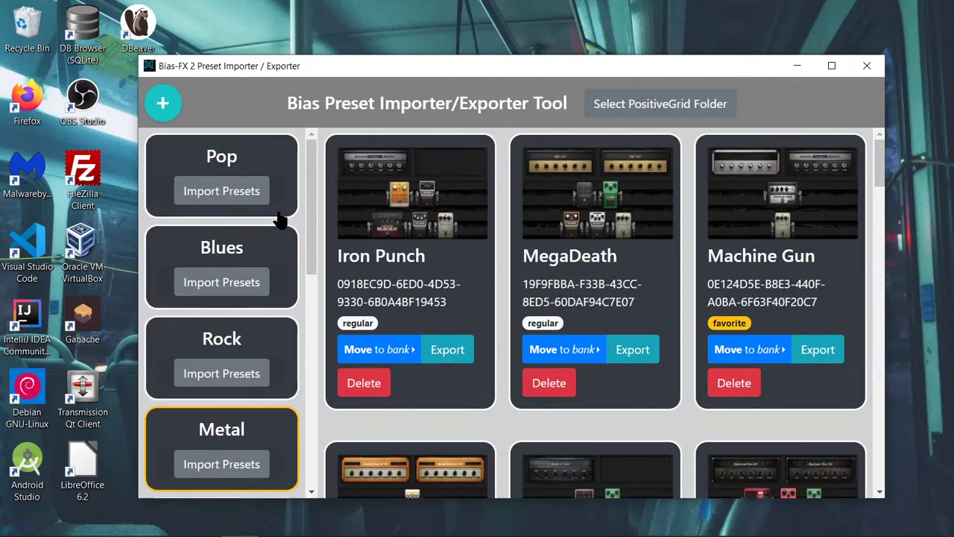
# Minimize the preset tool and launch Bias Importer, centring its window on the desktop
pyautogui.click(796, 66)
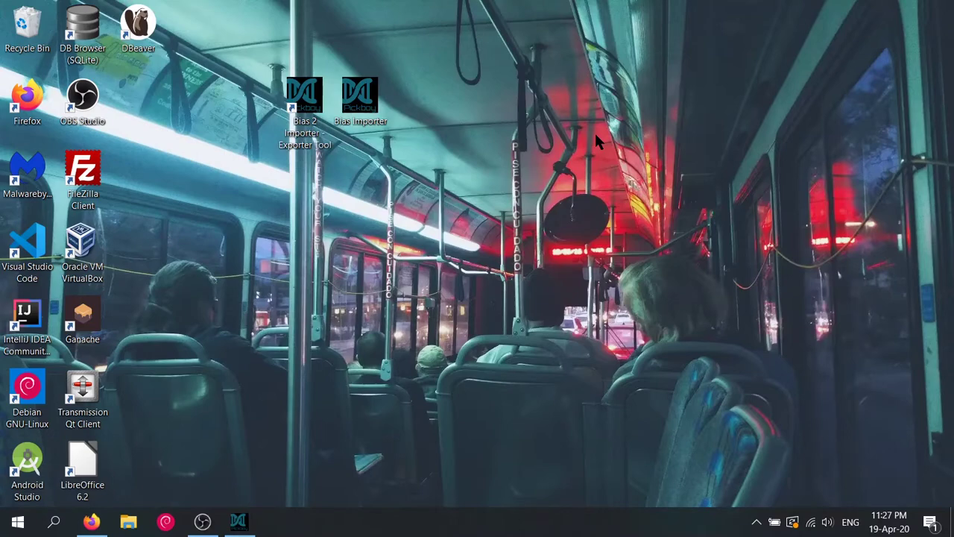
pyautogui.click(360, 96)
pyautogui.doubleClick(360, 96)
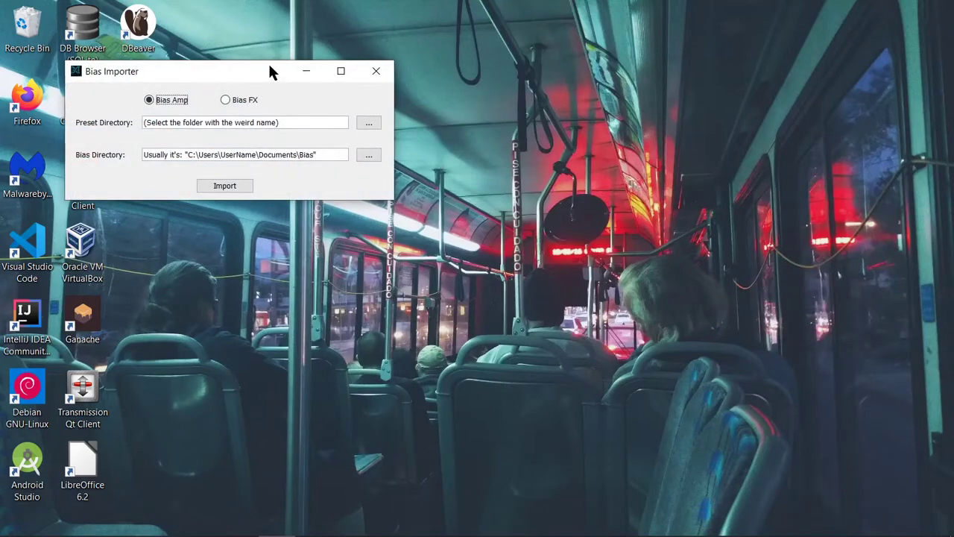
pyautogui.moveTo(269, 71); pyautogui.dragTo(525, 200)
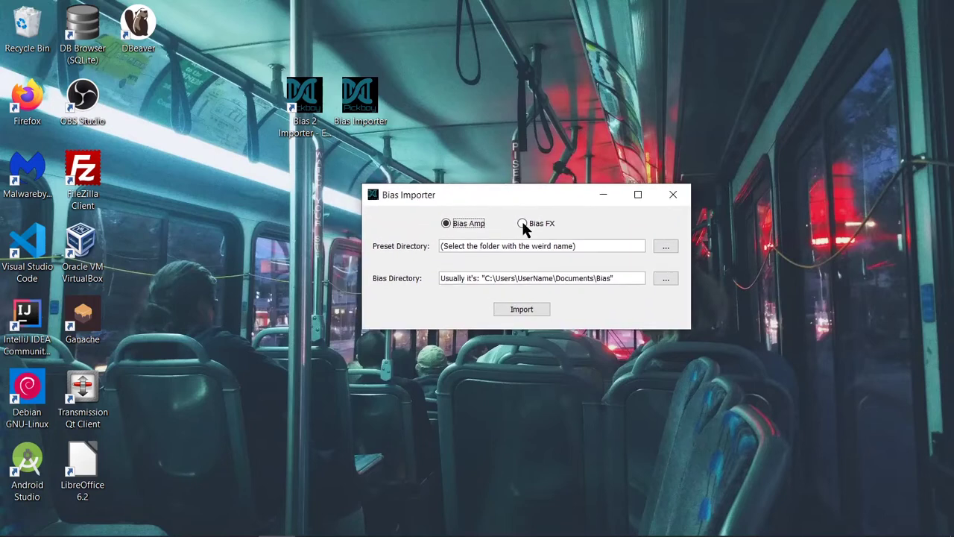
# Toggle Bias Importer between Bias Amp and Bias FX modes several times, then close it
pyautogui.click(523, 224)
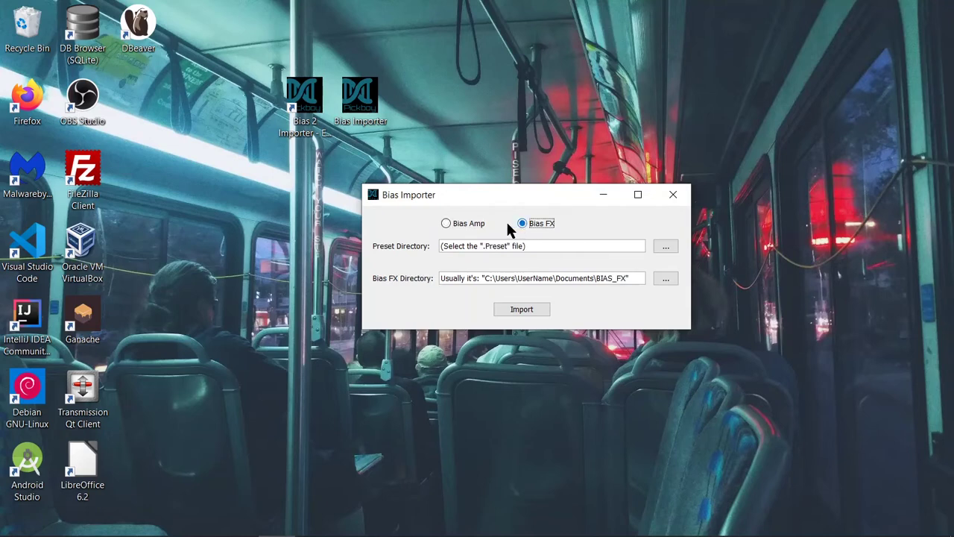
pyautogui.click(453, 225)
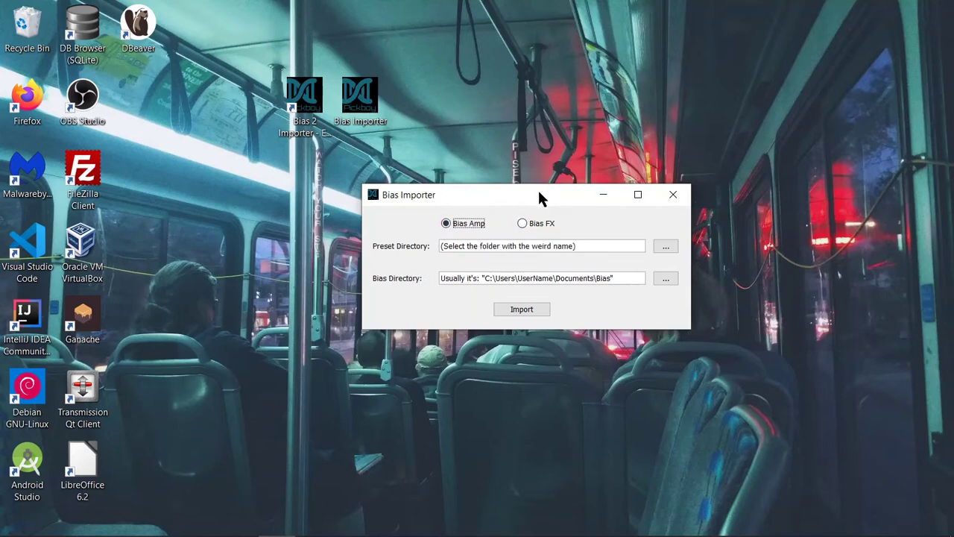
pyautogui.moveTo(538, 190); pyautogui.dragTo(503, 187)
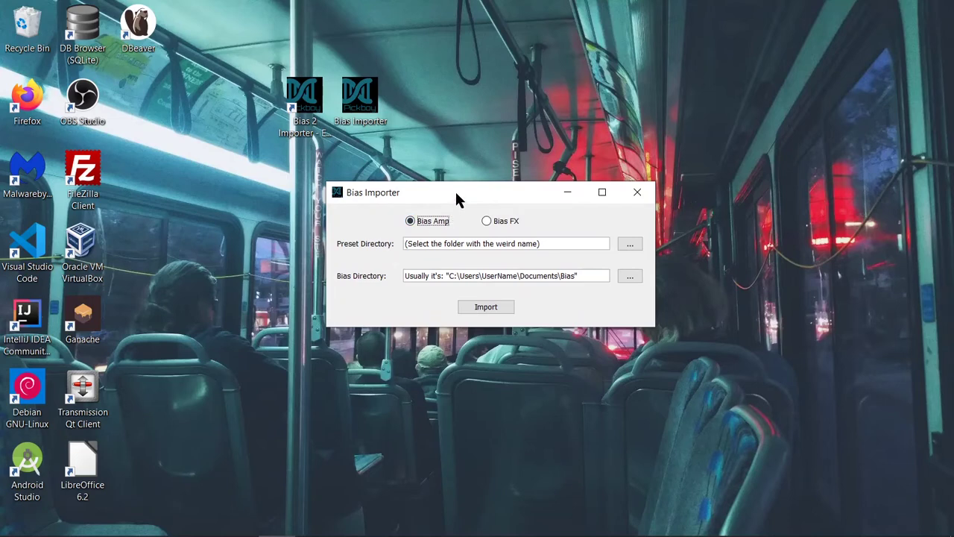
pyautogui.moveTo(457, 194); pyautogui.dragTo(504, 212)
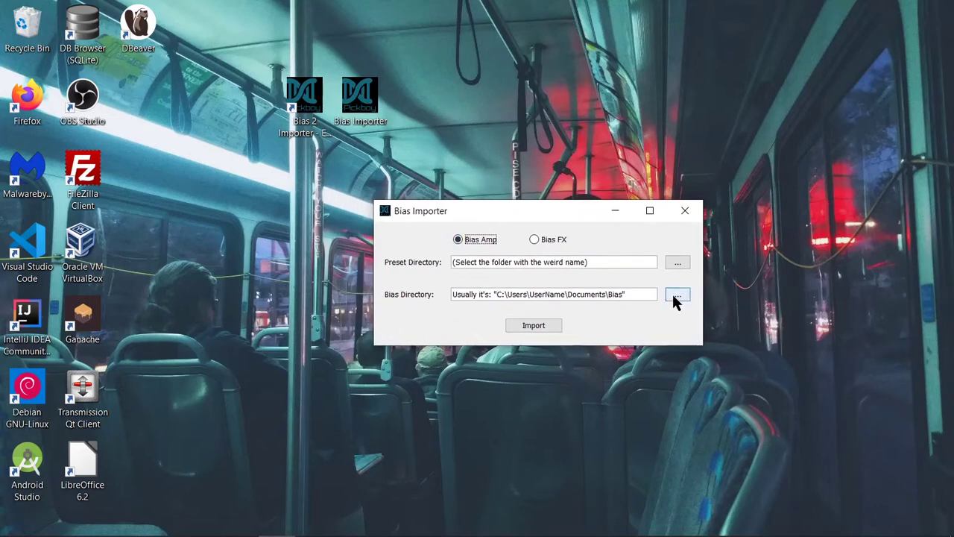
pyautogui.click(530, 240)
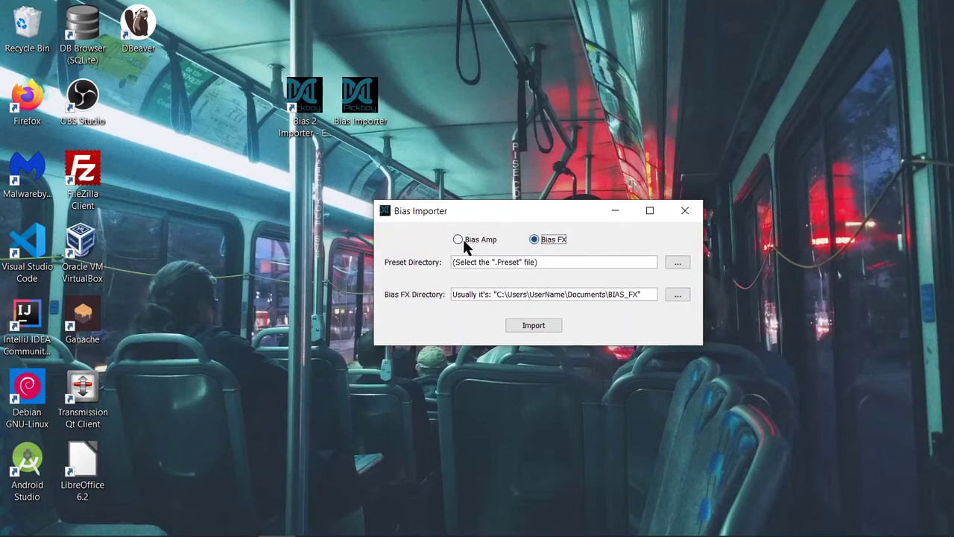
pyautogui.click(460, 239)
pyautogui.click(535, 239)
pyautogui.click(457, 240)
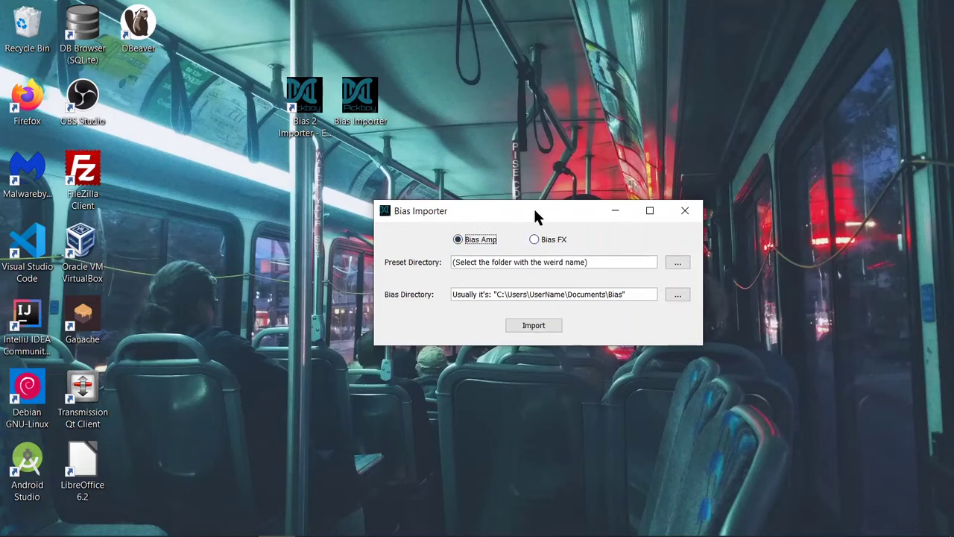
pyautogui.moveTo(534, 211); pyautogui.dragTo(516, 222)
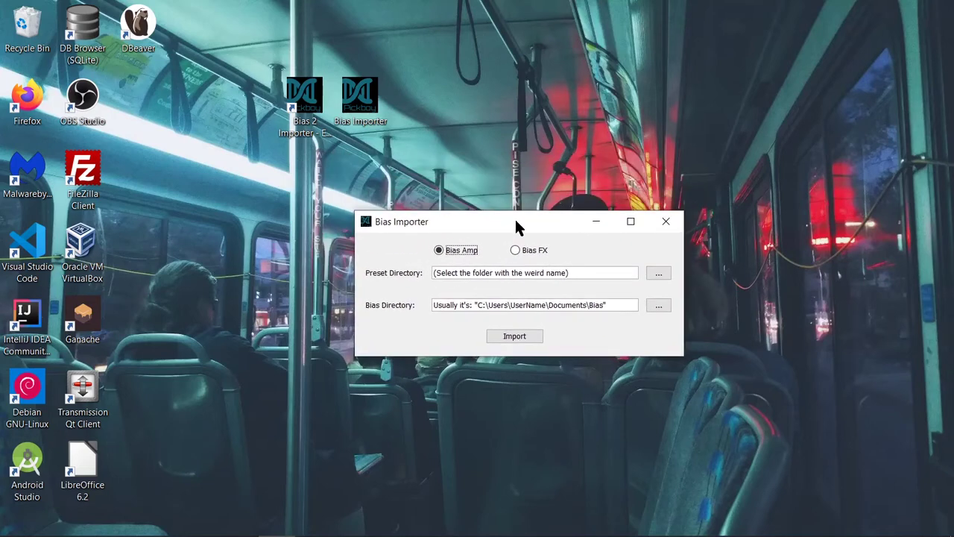
pyautogui.click(663, 222)
# Bring the preset tool back to front and briefly try the Select PositiveGrid Folder chooser
pyautogui.hotkey('alt', 'Tab')
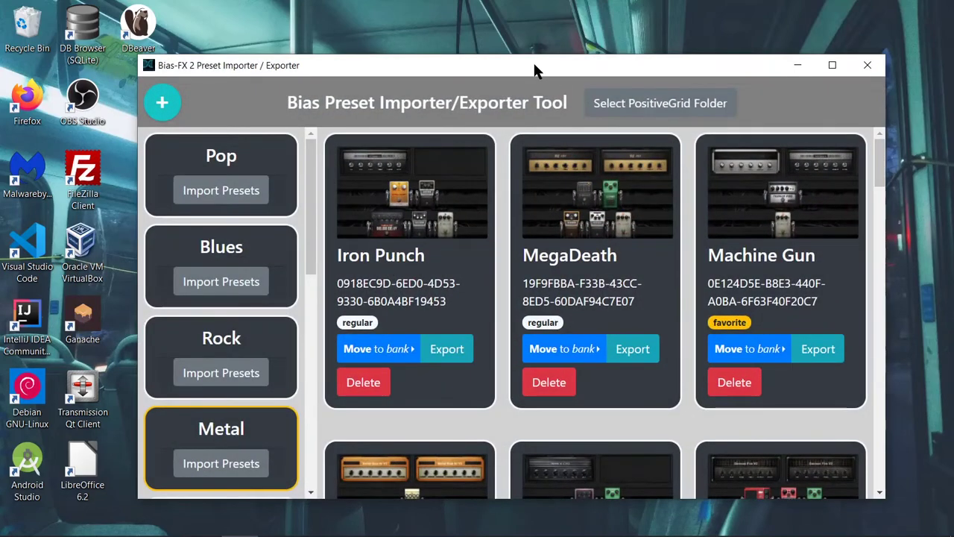
pyautogui.moveTo(534, 70); pyautogui.dragTo(521, 71)
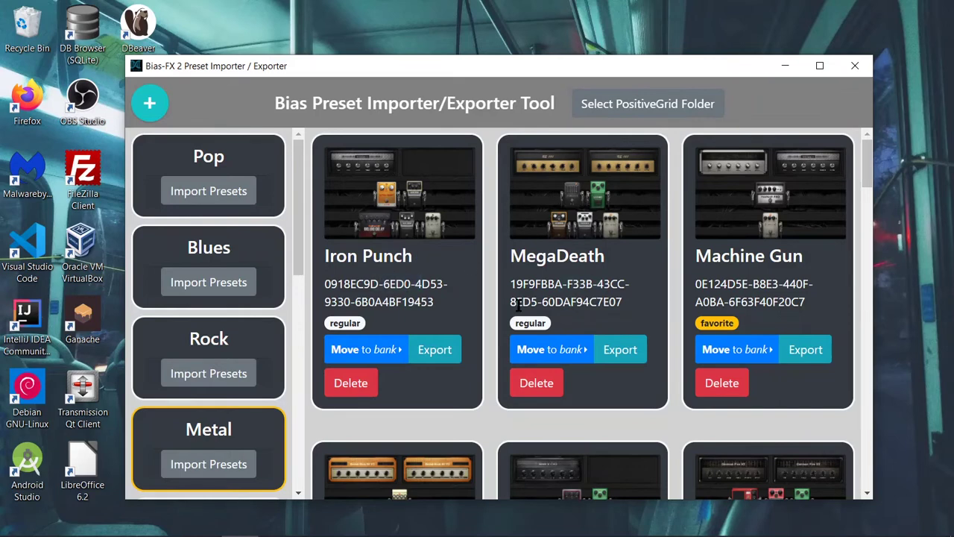
pyautogui.click(661, 112)
pyautogui.moveTo(585, 73); pyautogui.dragTo(574, 69)
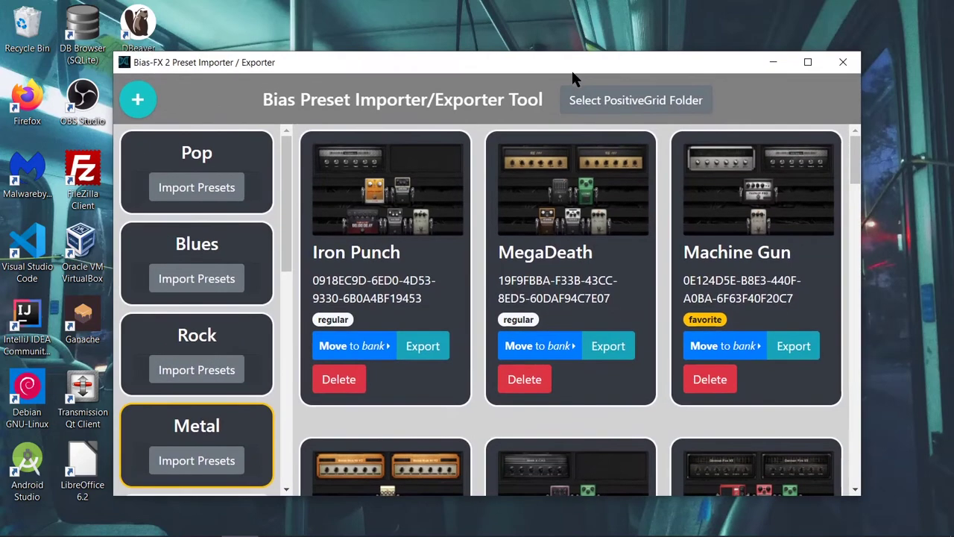
pyautogui.click(608, 104)
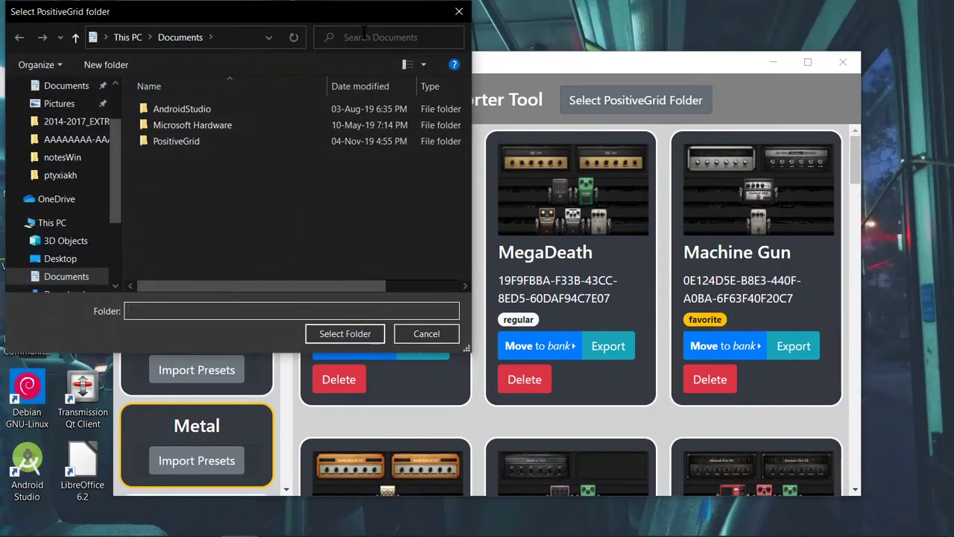
pyautogui.moveTo(342, 18); pyautogui.dragTo(484, 83)
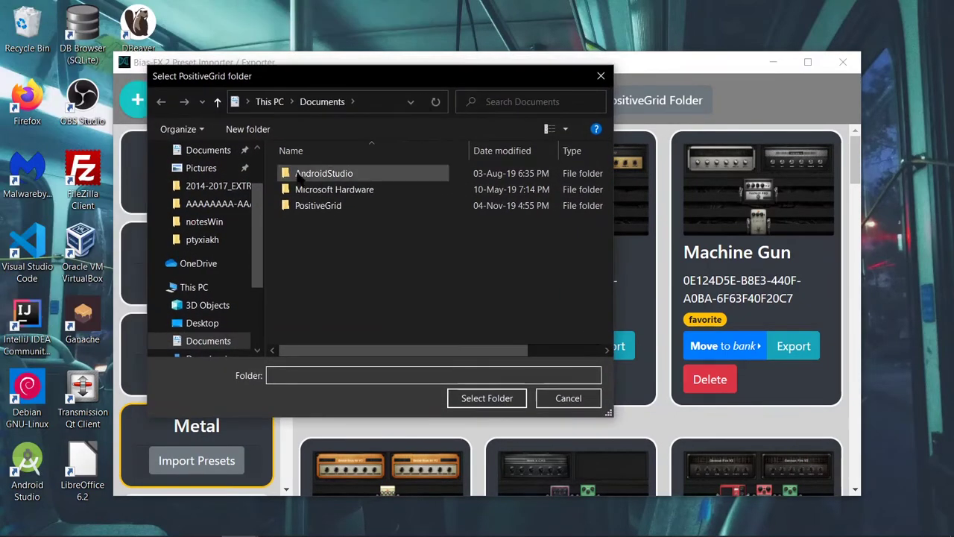
pyautogui.click(601, 75)
# In the folder chooser, go to Documents, select PositiveGrid, then cancel
pyautogui.click(623, 100)
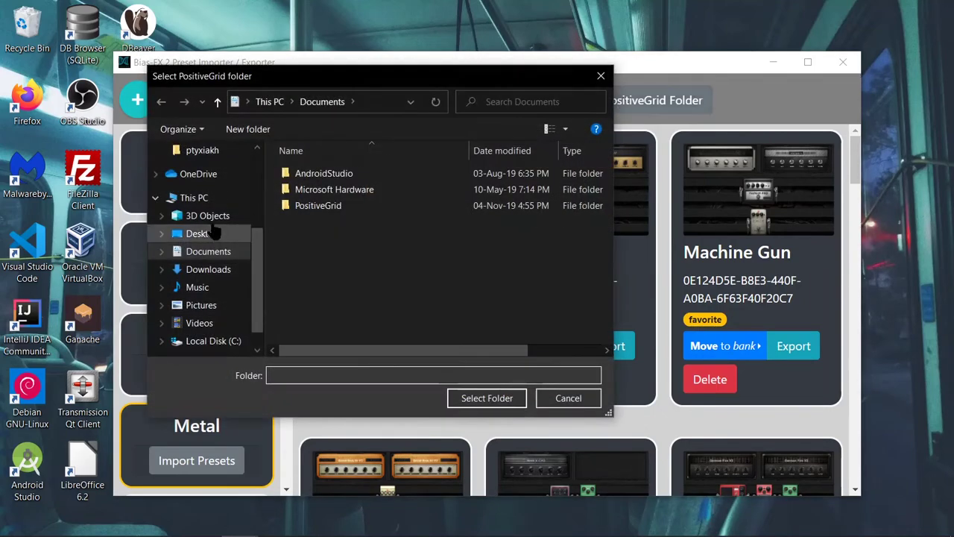
pyautogui.click(211, 252)
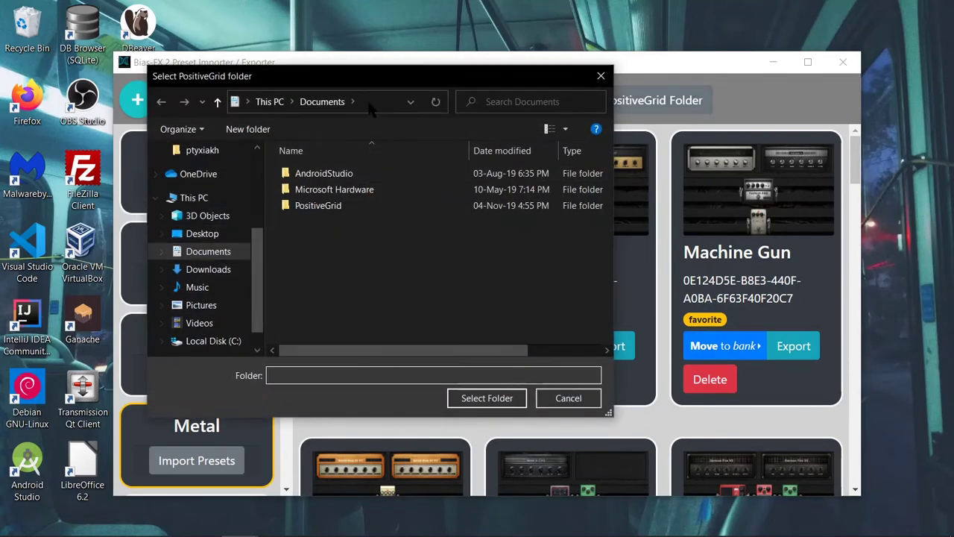
pyautogui.click(370, 109)
pyautogui.click(346, 255)
pyautogui.click(327, 211)
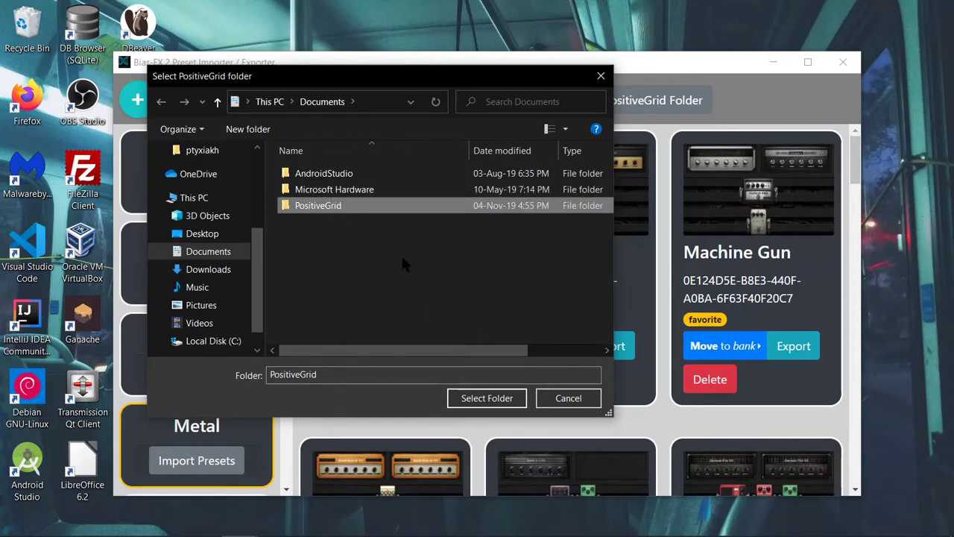
pyautogui.click(564, 400)
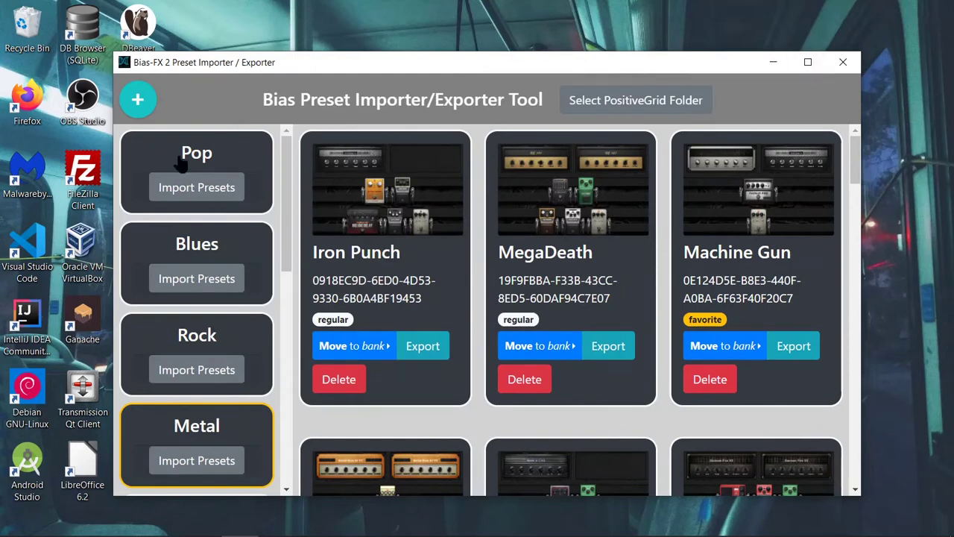
# Open the Pop bank, scroll down to Room 808 and mark it as a favourite
pyautogui.click(239, 144)
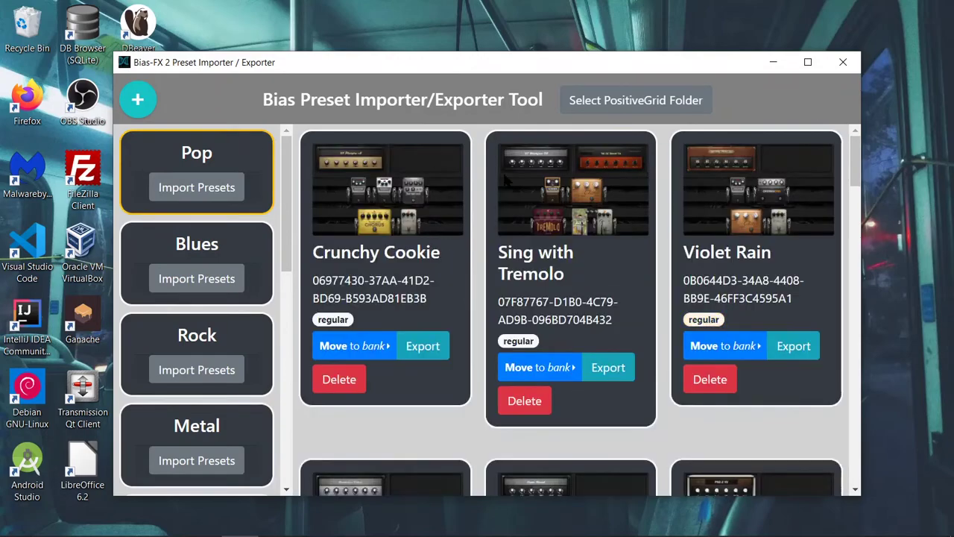
pyautogui.scroll(-3, 611, 214)
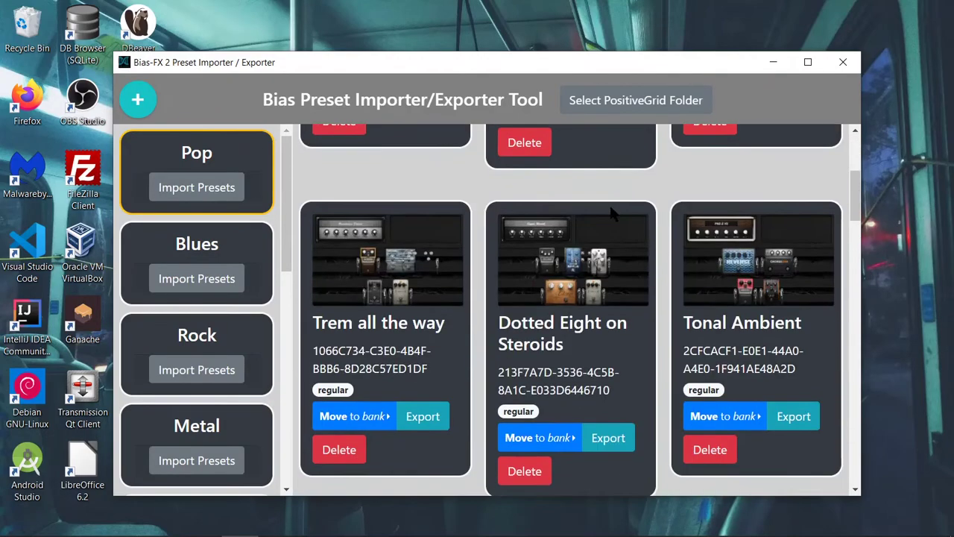
pyautogui.scroll(-18, 612, 214)
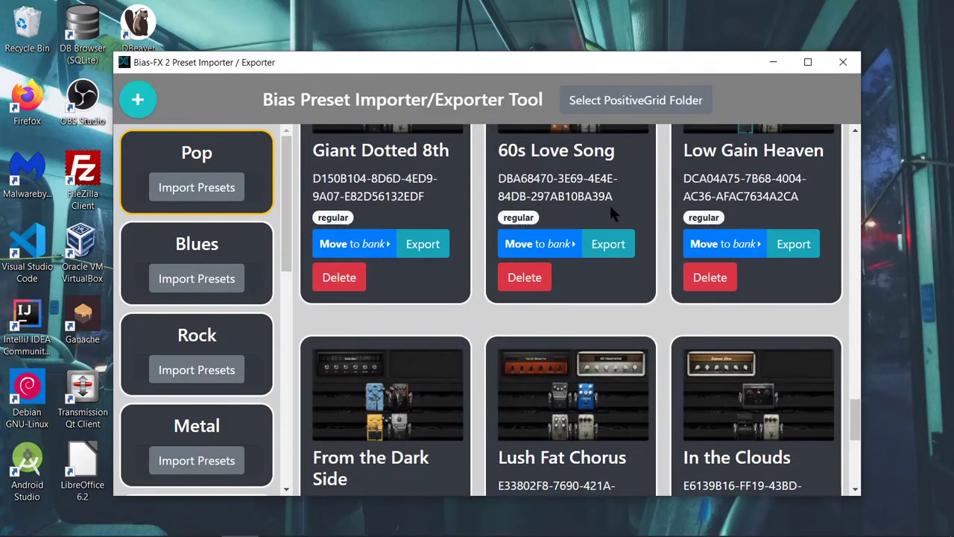
pyautogui.scroll(-5, 610, 212)
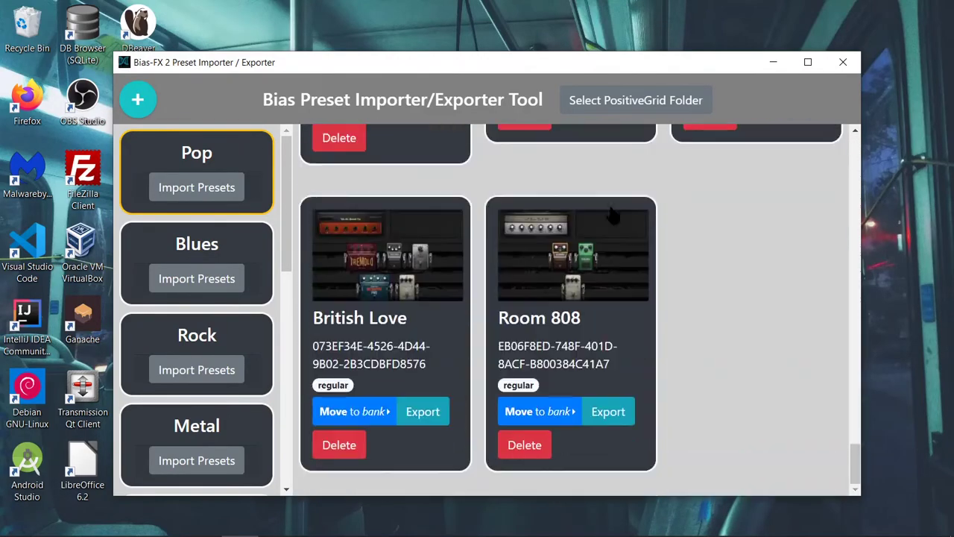
pyautogui.click(516, 385)
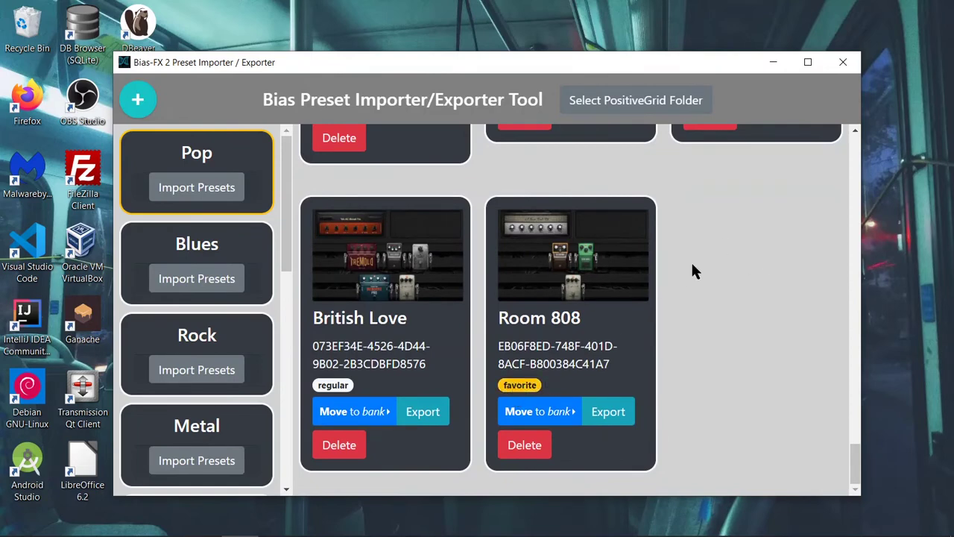
# Export Room 808 to the Desktop and acknowledge the success message
pyautogui.click(608, 413)
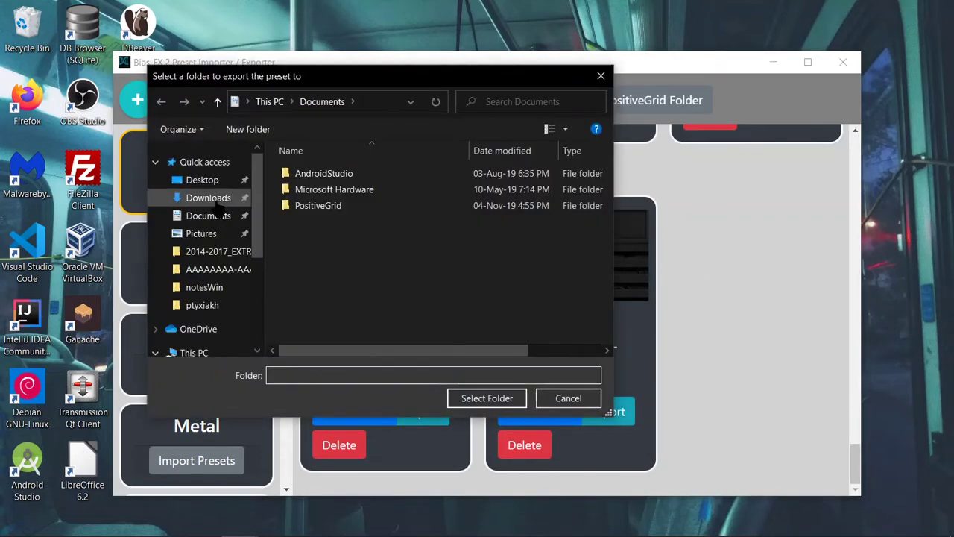
pyautogui.click(202, 182)
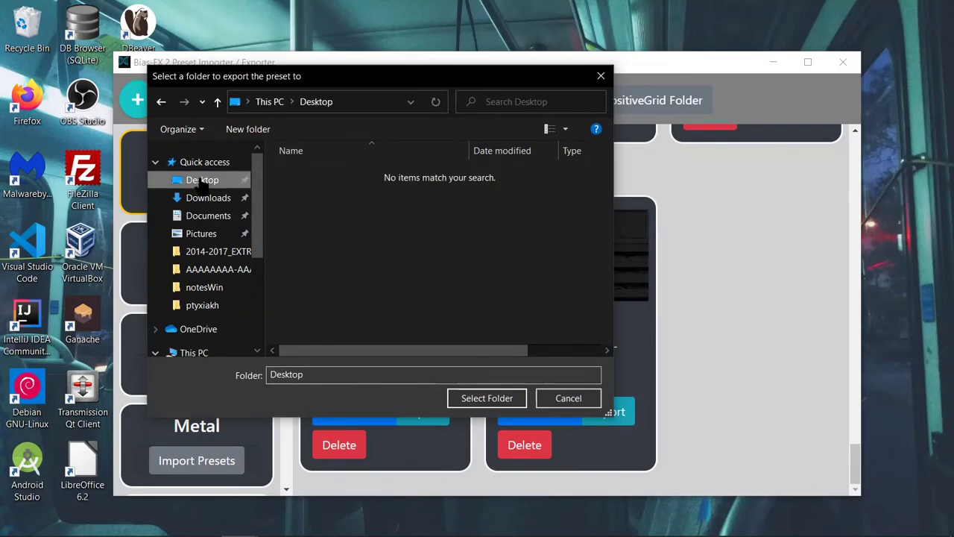
pyautogui.click(501, 388)
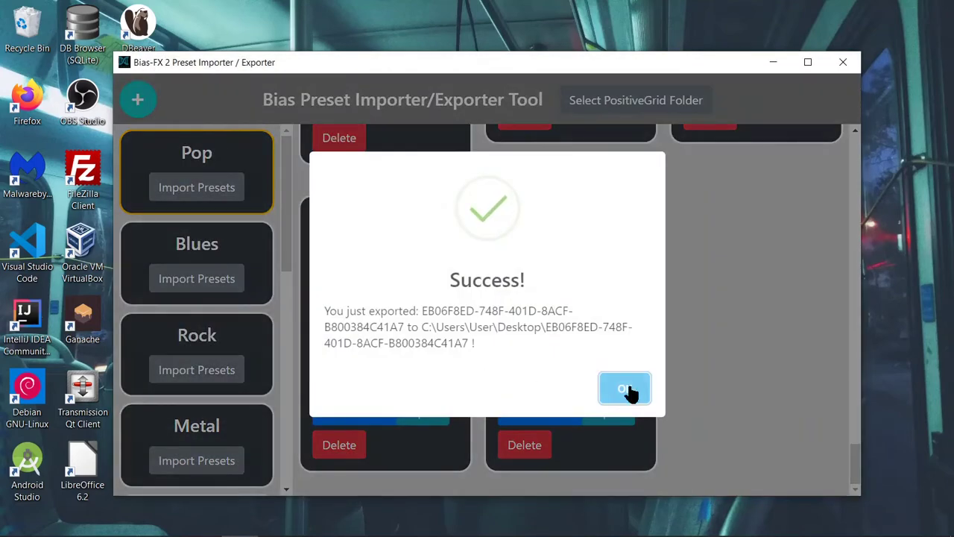
pyautogui.click(630, 388)
pyautogui.moveTo(376, 74); pyautogui.dragTo(459, 67)
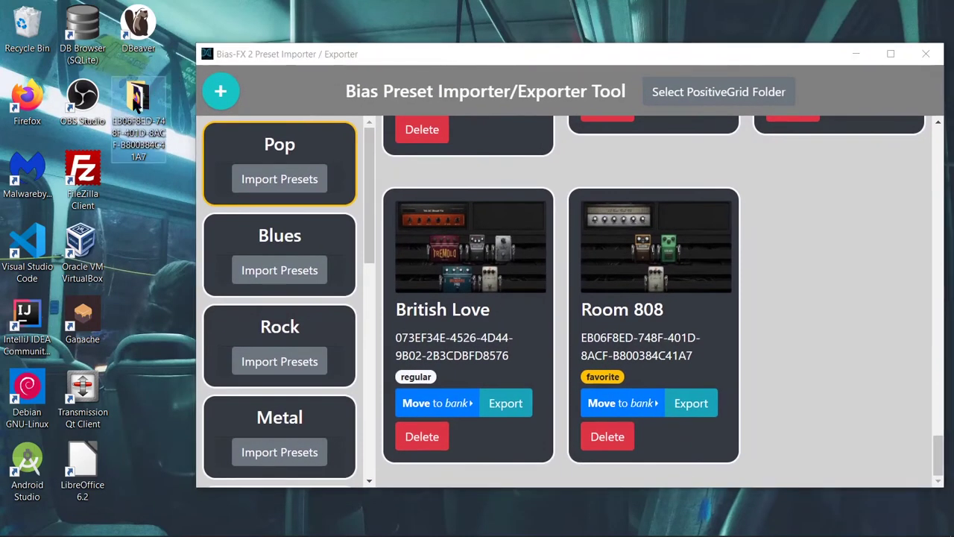
pyautogui.click(136, 103)
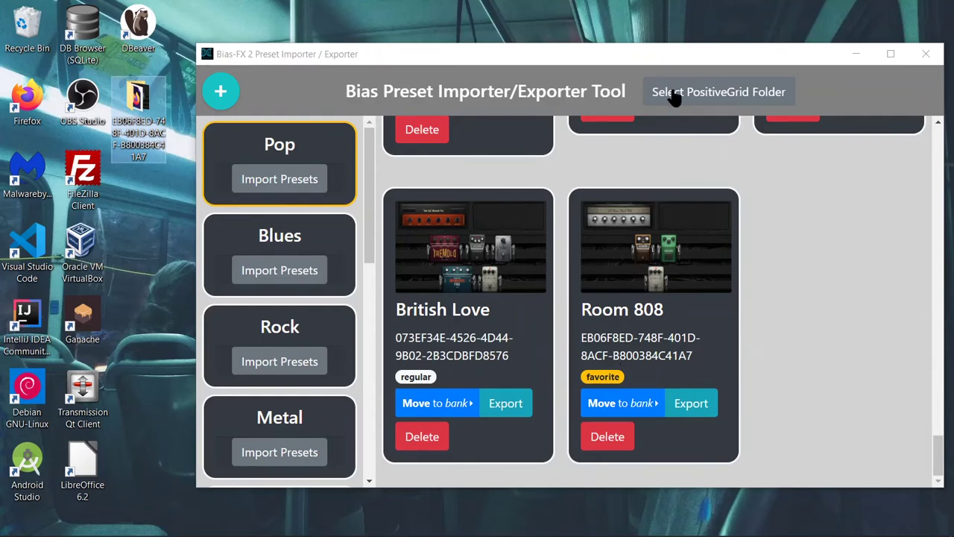
pyautogui.click(604, 63)
pyautogui.moveTo(605, 58); pyautogui.dragTo(588, 62)
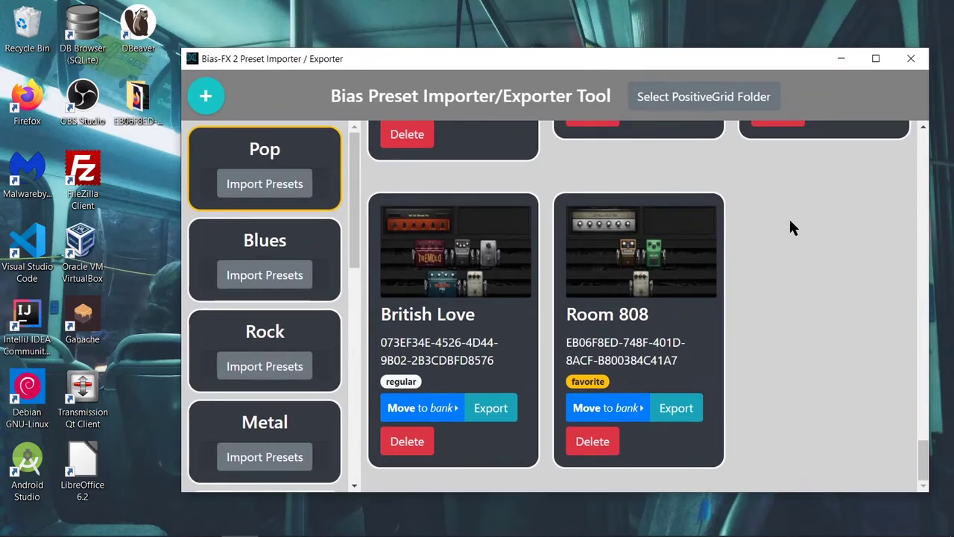
pyautogui.moveTo(137, 100); pyautogui.dragTo(138, 158)
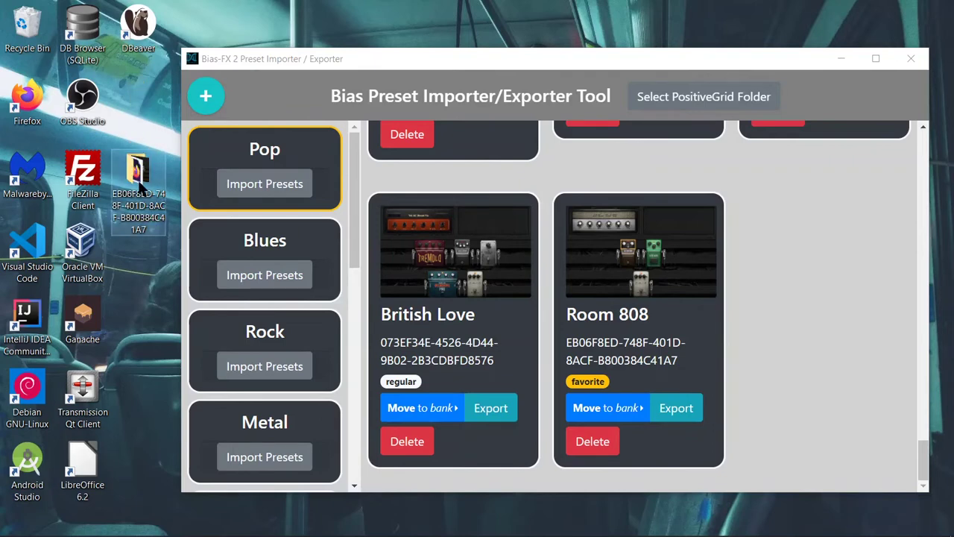
pyautogui.moveTo(139, 113); pyautogui.dragTo(138, 112)
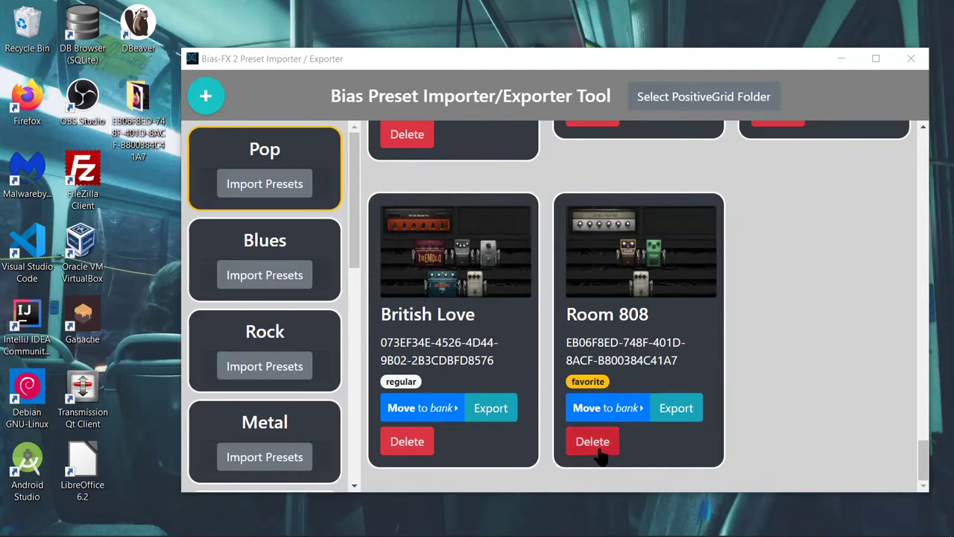
# Import the exported Room 808 folder EB06F8ED from the Desktop into the Acoustic bank
pyautogui.scroll(-5, 305, 260)
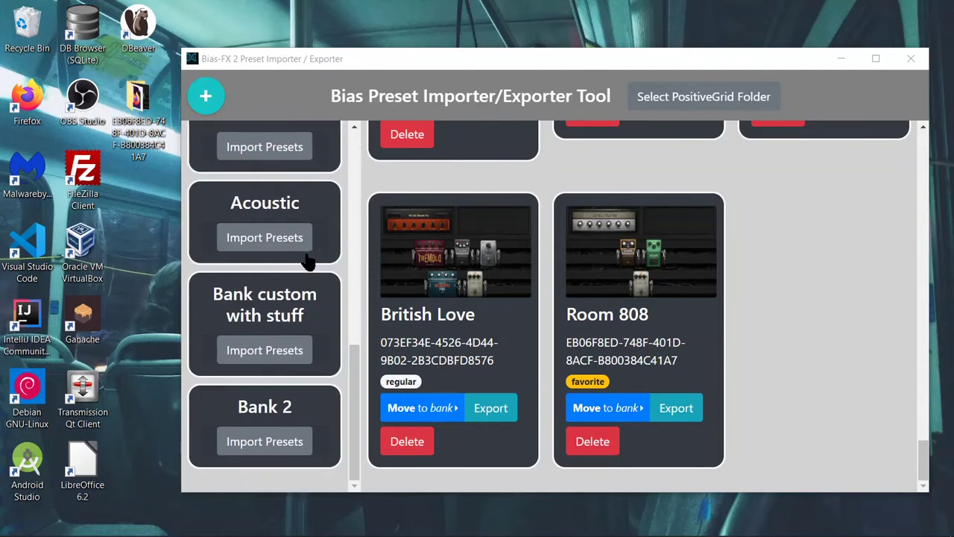
pyautogui.click(327, 193)
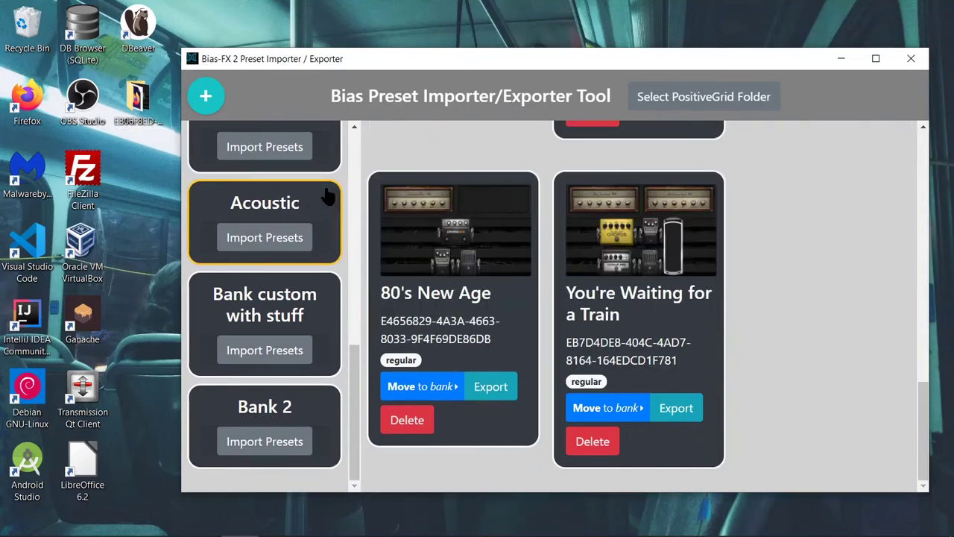
pyautogui.click(257, 237)
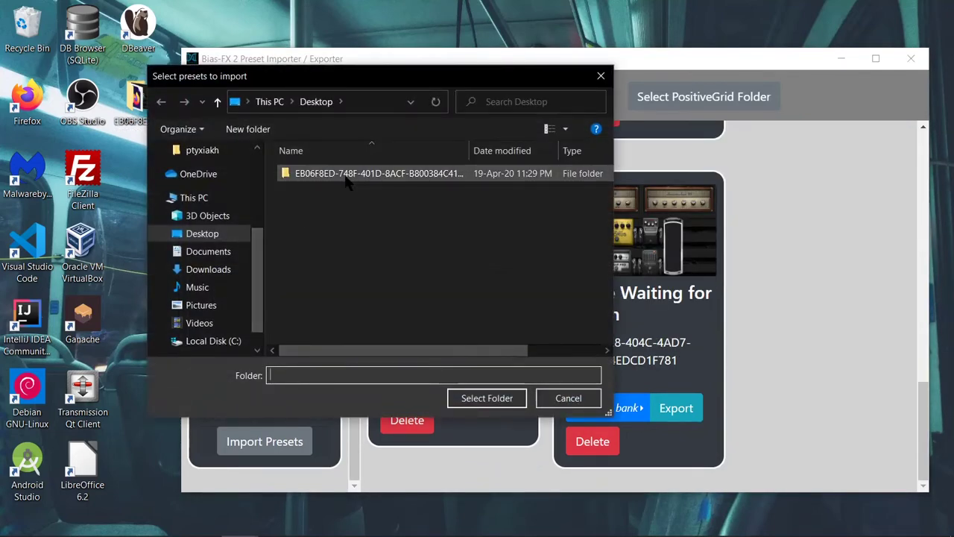
pyautogui.click(349, 179)
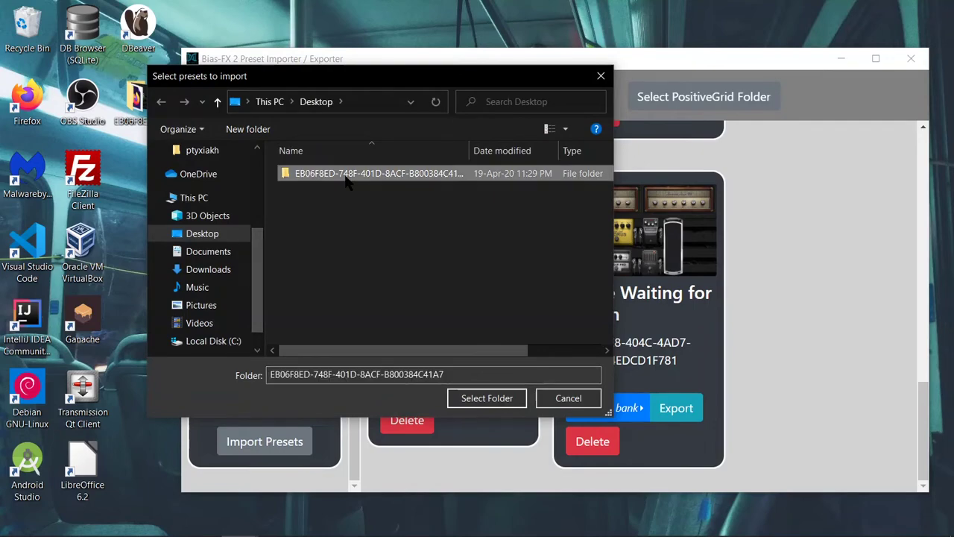
pyautogui.click(488, 398)
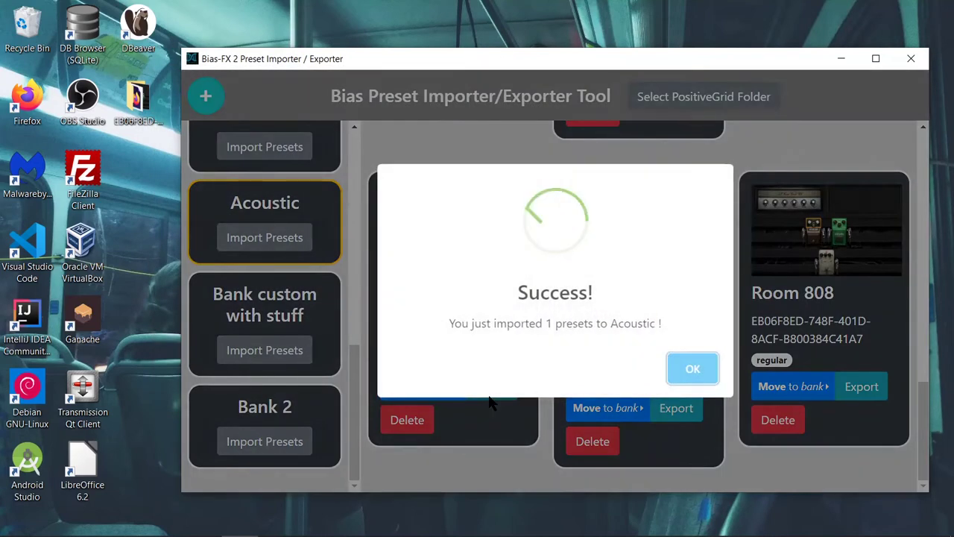
pyautogui.click(690, 369)
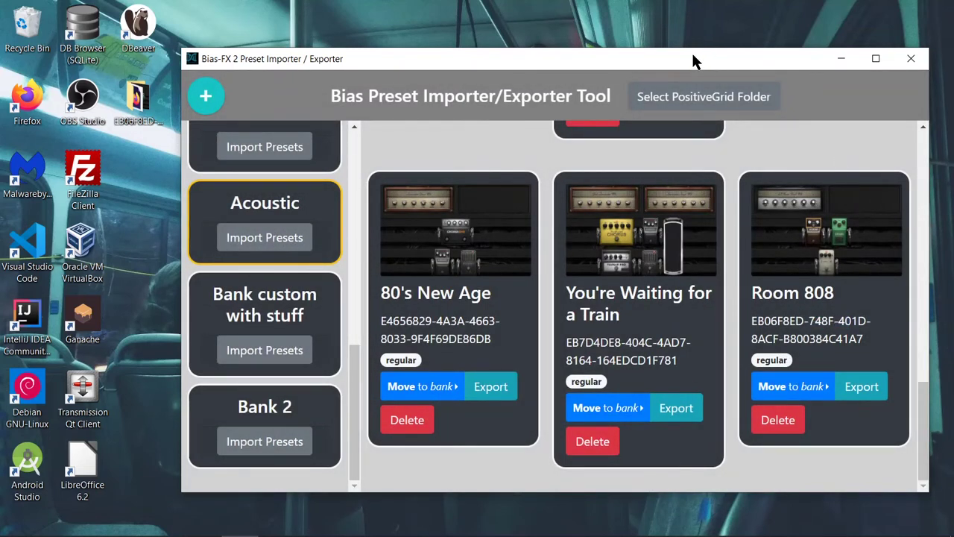
pyautogui.moveTo(694, 53); pyautogui.dragTo(648, 62)
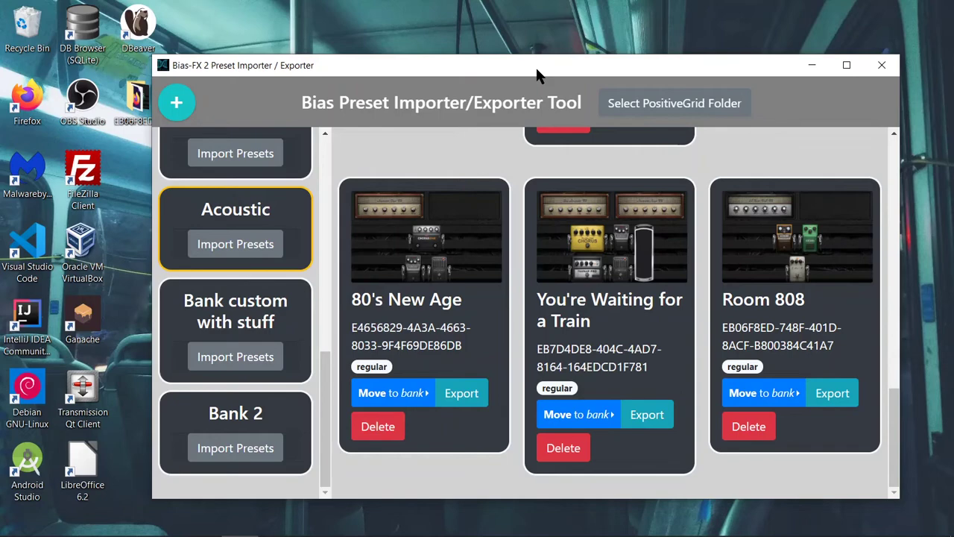
pyautogui.moveTo(537, 75); pyautogui.dragTo(548, 74)
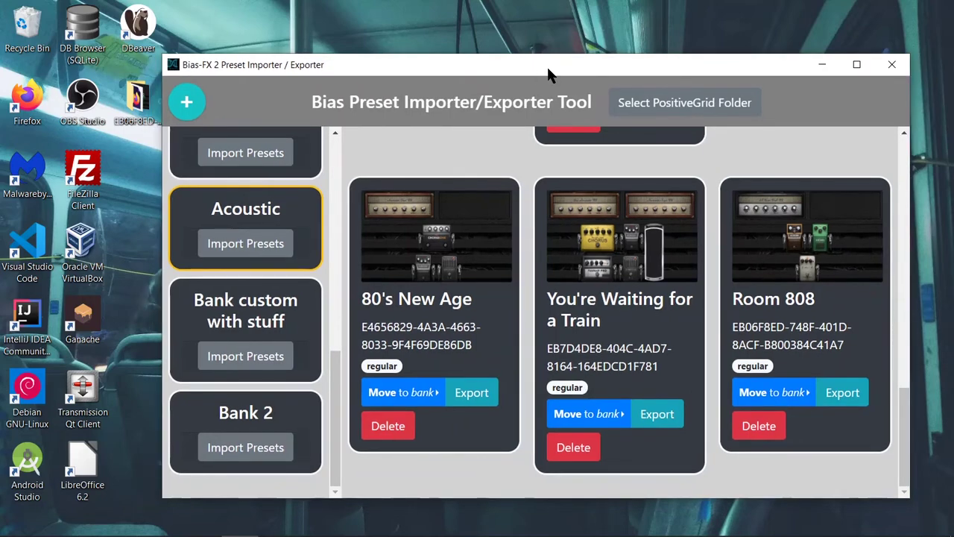
pyautogui.moveTo(554, 74); pyautogui.dragTo(555, 78)
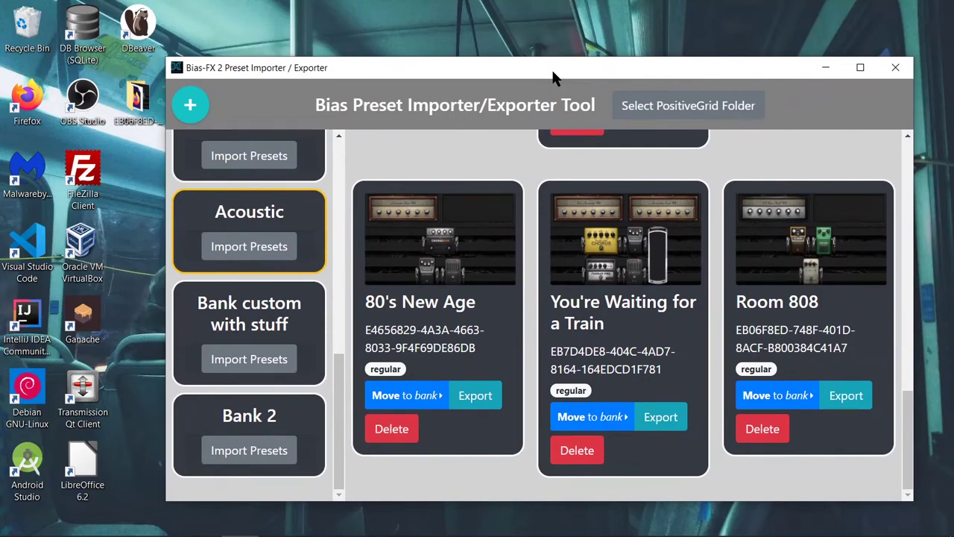
pyautogui.moveTo(553, 75); pyautogui.dragTo(560, 80)
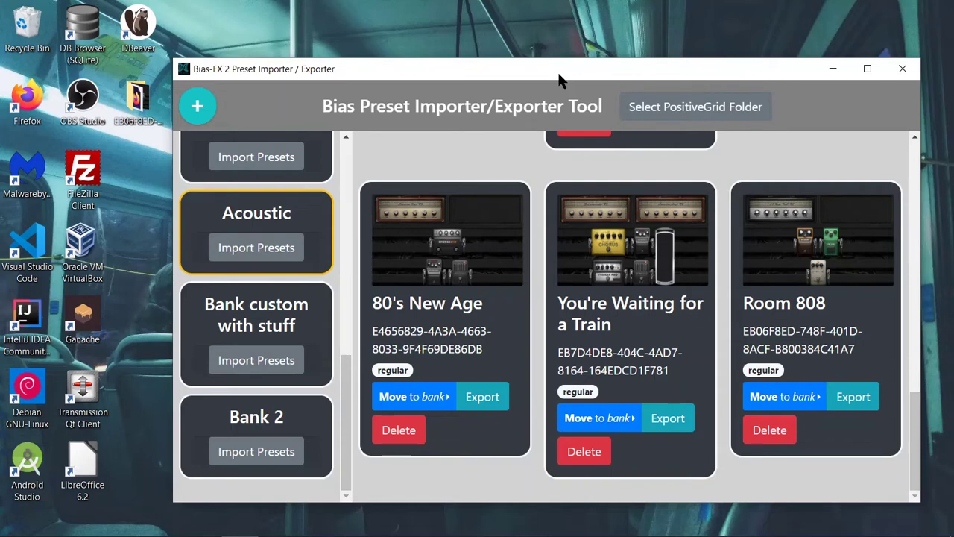
pyautogui.moveTo(561, 79); pyautogui.dragTo(537, 75)
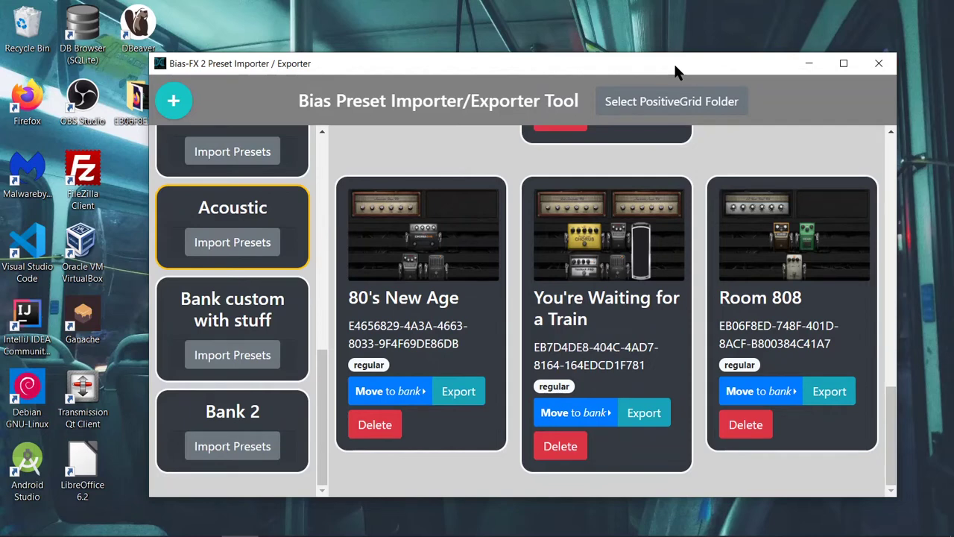
pyautogui.moveTo(685, 72); pyautogui.dragTo(705, 72)
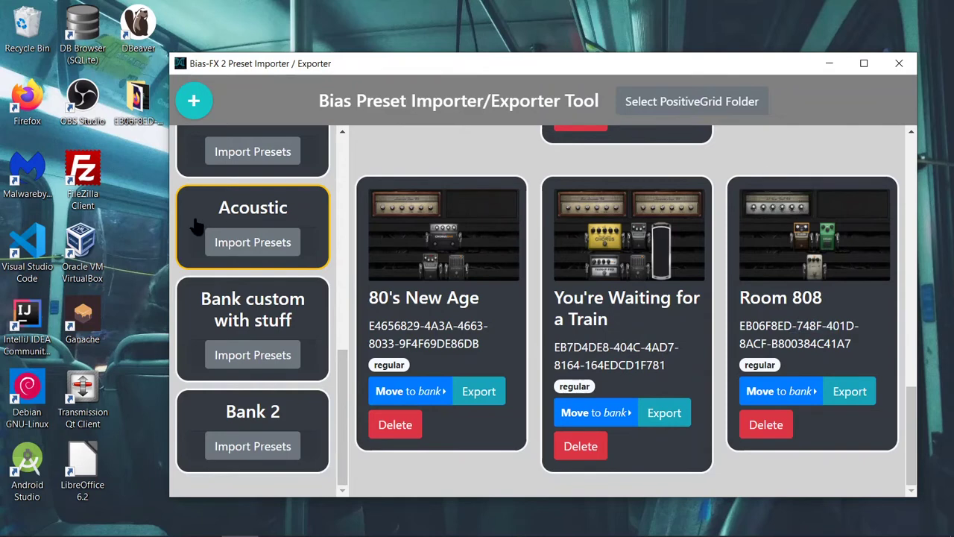
# Replace the Acoustic bank's name with 'Djent' and confirm
pyautogui.click(248, 212)
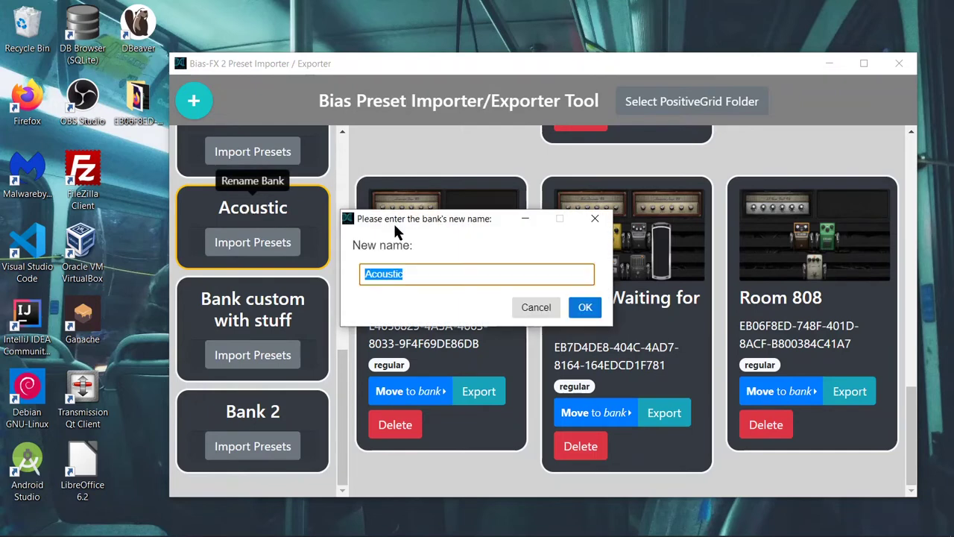
pyautogui.click(439, 274)
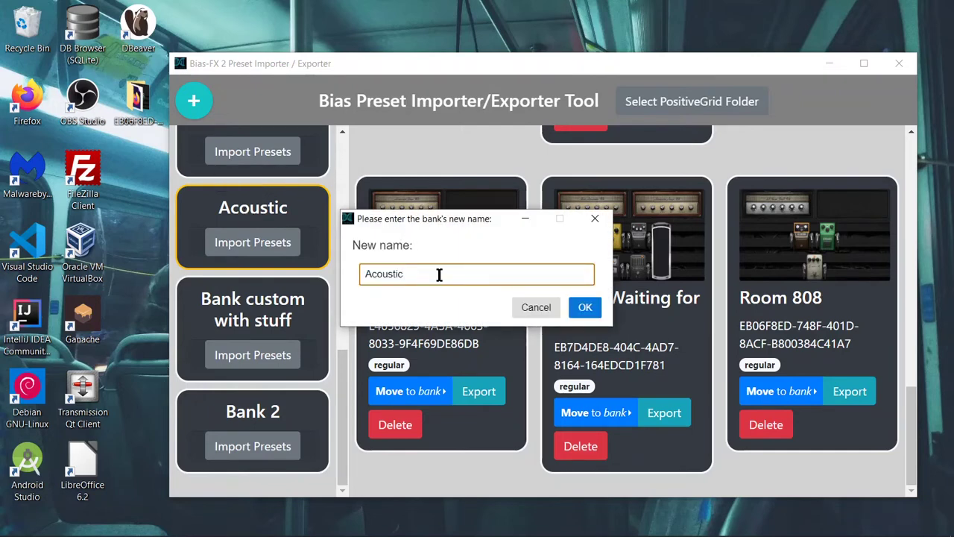
pyautogui.hotkey('ctrl', 'a')
pyautogui.press('BackSpace')
pyautogui.write('Djent')
pyautogui.click(574, 310)
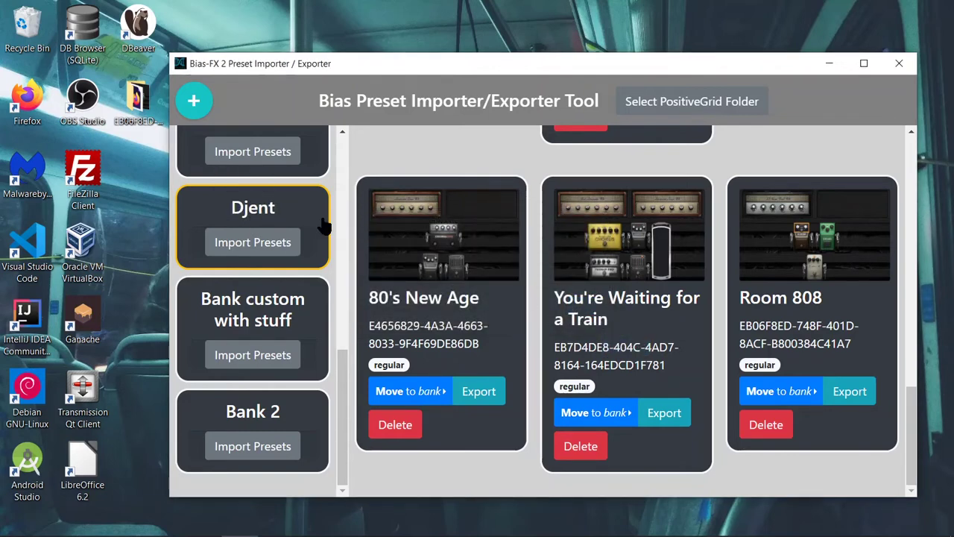
pyautogui.scroll(5, 325, 222)
pyautogui.scroll(-5, 325, 223)
# Move Room 808 from the Djent bank into the Bass bank
pyautogui.click(809, 394)
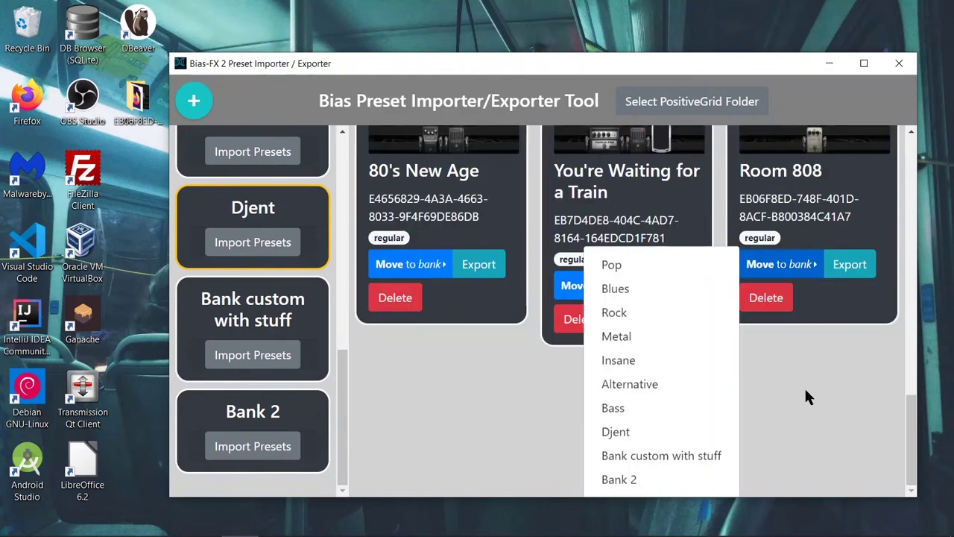
pyautogui.click(622, 407)
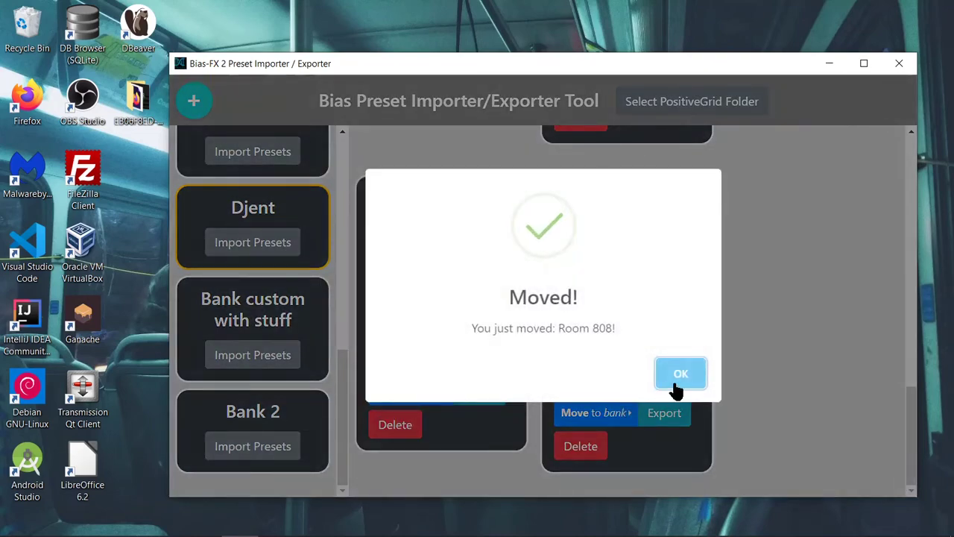
pyautogui.click(679, 384)
# Open the Bass bank and delete Room 808, confirming the prompts
pyautogui.scroll(2, 261, 200)
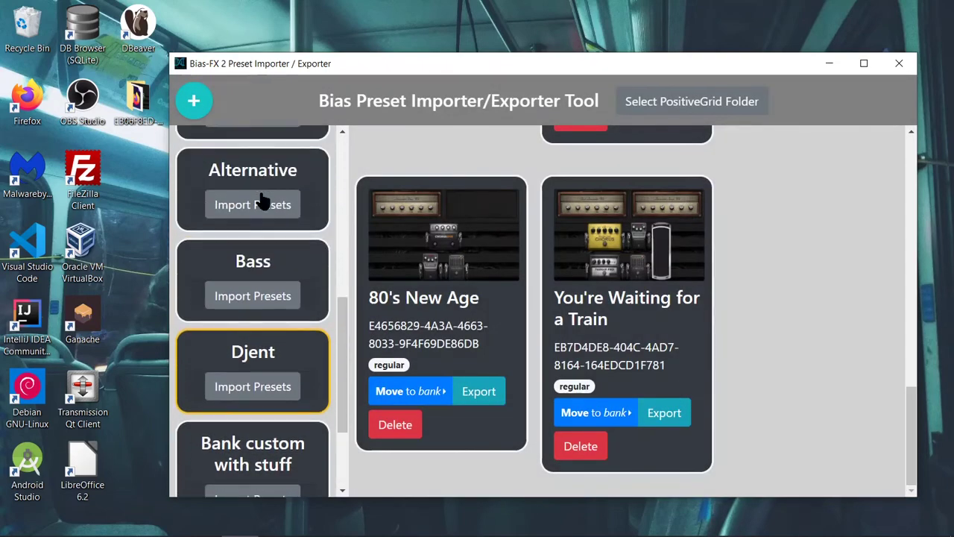
pyautogui.click(296, 255)
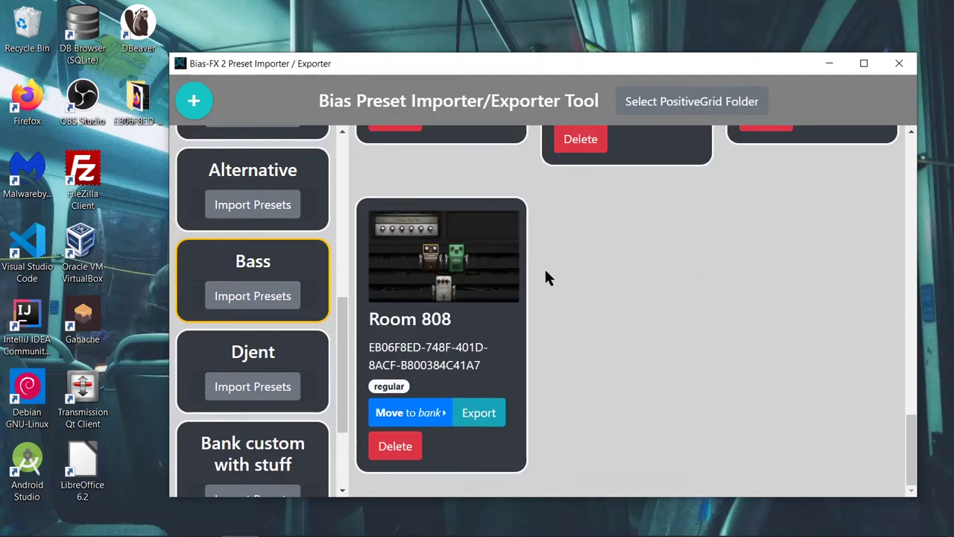
pyautogui.click(409, 448)
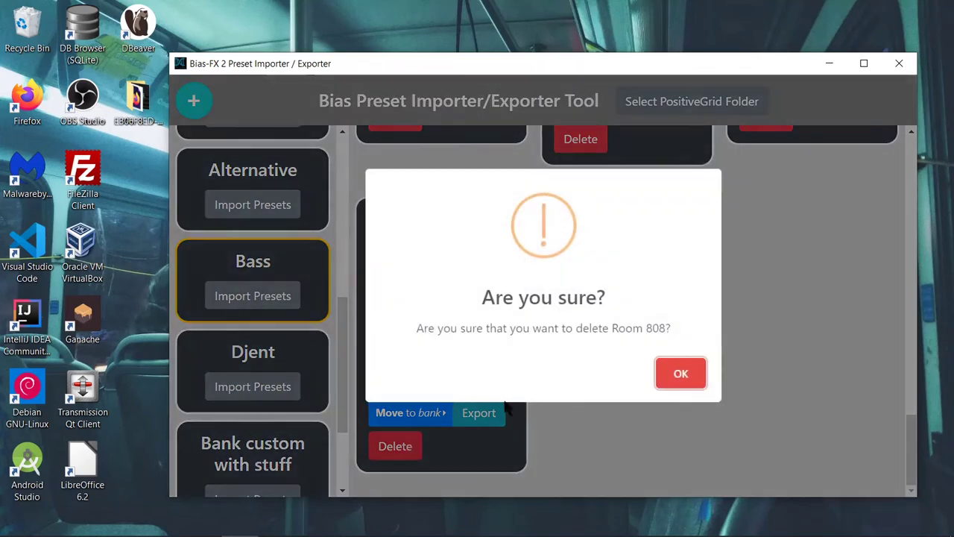
pyautogui.click(680, 378)
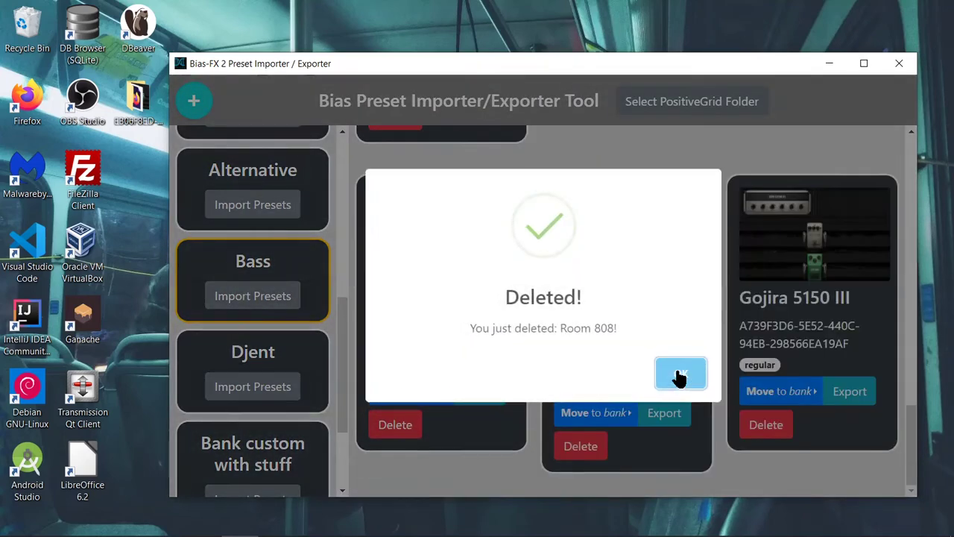
pyautogui.click(678, 375)
pyautogui.scroll(5, 266, 194)
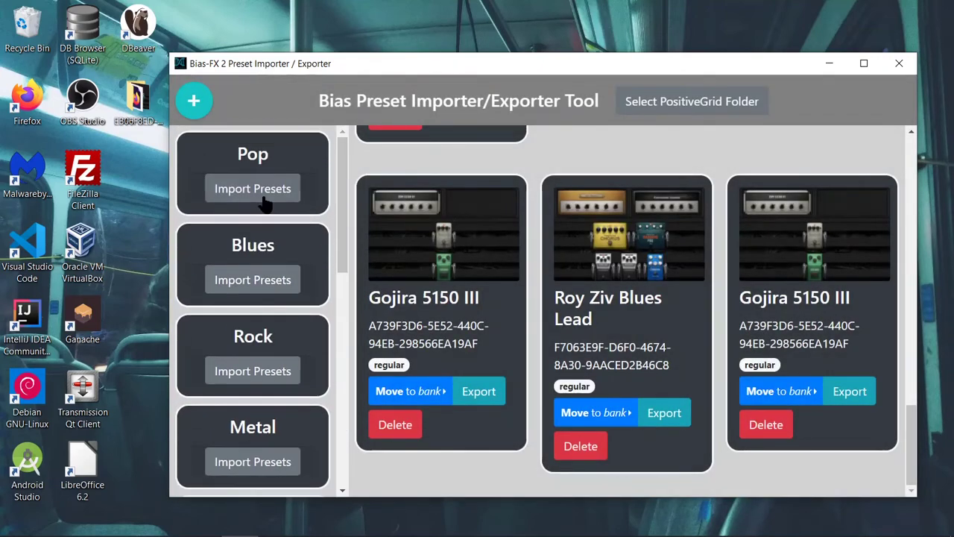
pyautogui.scroll(2, 499, 220)
pyautogui.scroll(2, 499, 220)
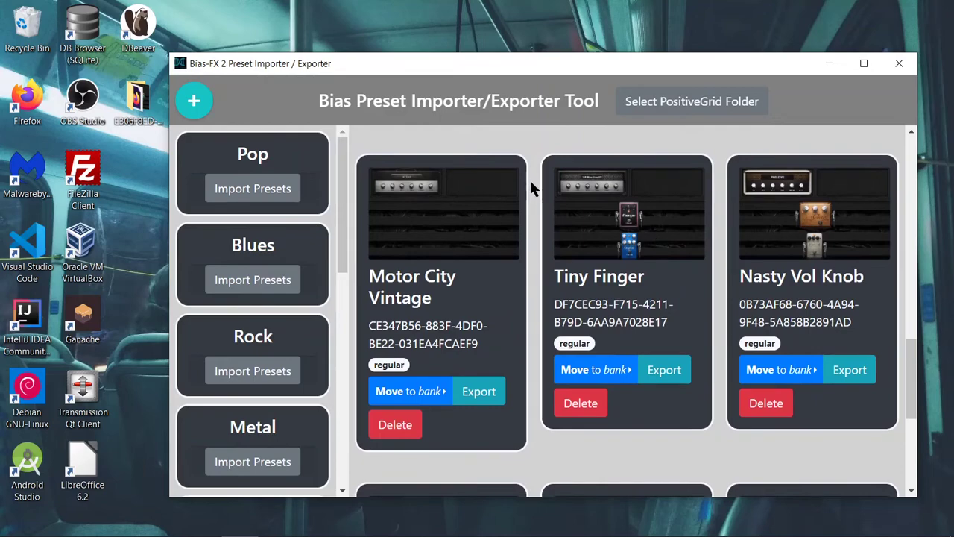
pyautogui.scroll(-4, 530, 178)
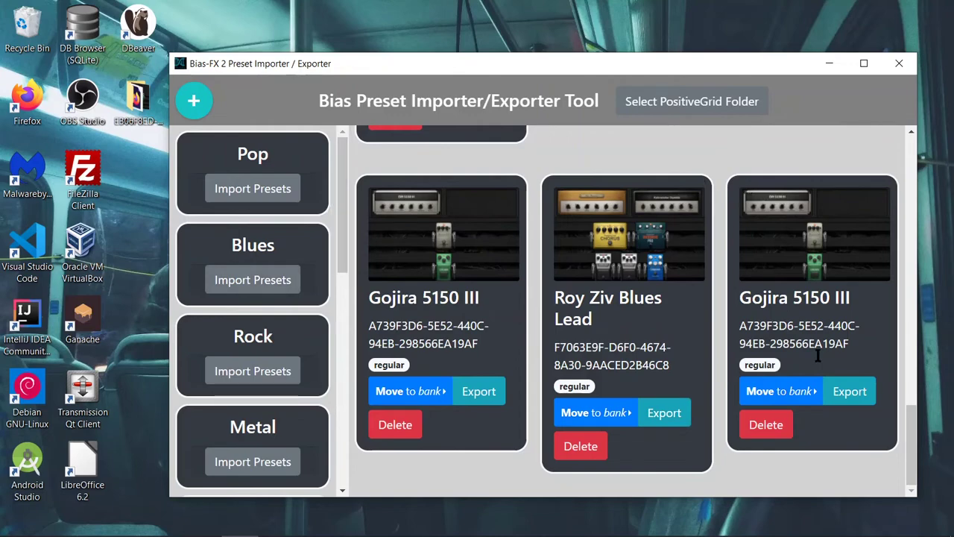
pyautogui.scroll(5, 722, 246)
pyautogui.scroll(-5, 722, 246)
pyautogui.moveTo(561, 67); pyautogui.dragTo(545, 68)
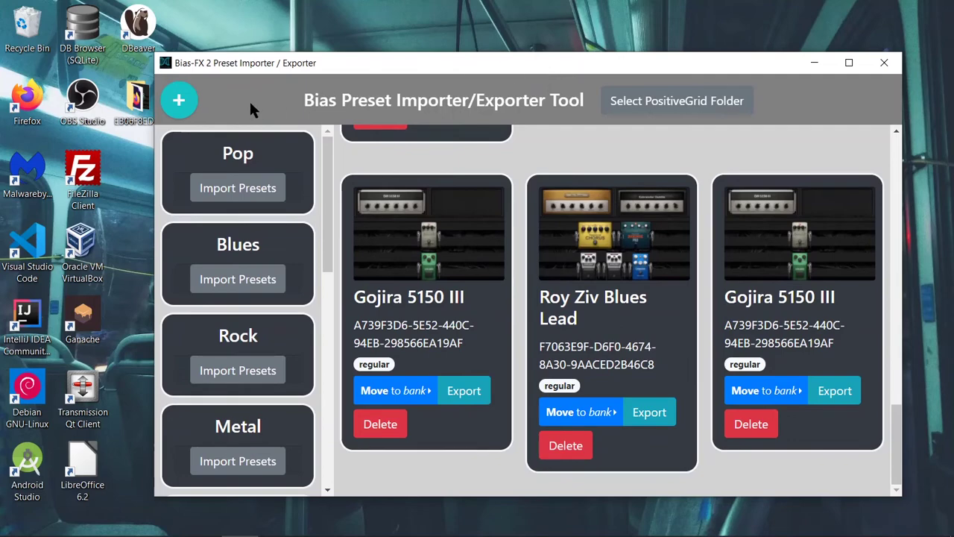
# Switch the app to its Info page and scroll through it
pyautogui.click(180, 99)
pyautogui.click(234, 147)
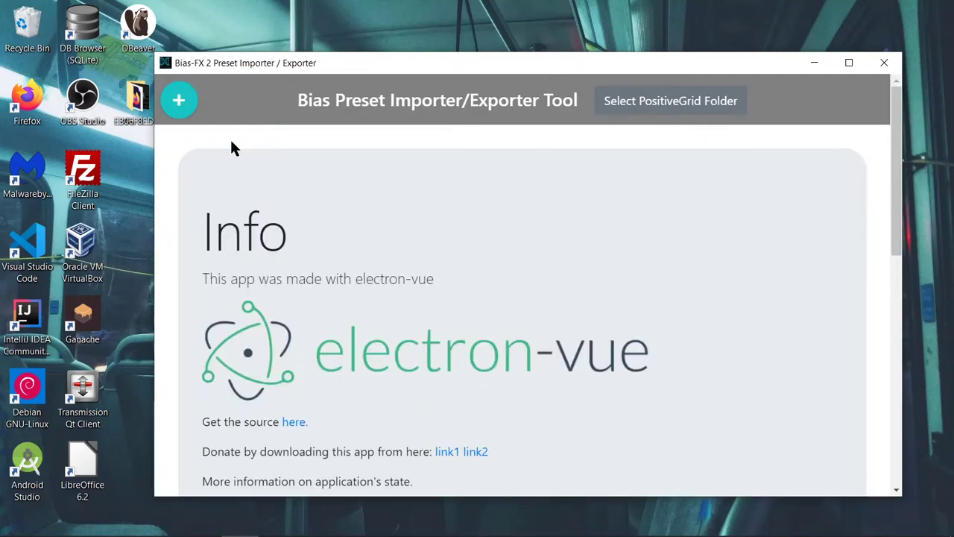
pyautogui.scroll(-4, 382, 222)
pyautogui.scroll(4, 382, 221)
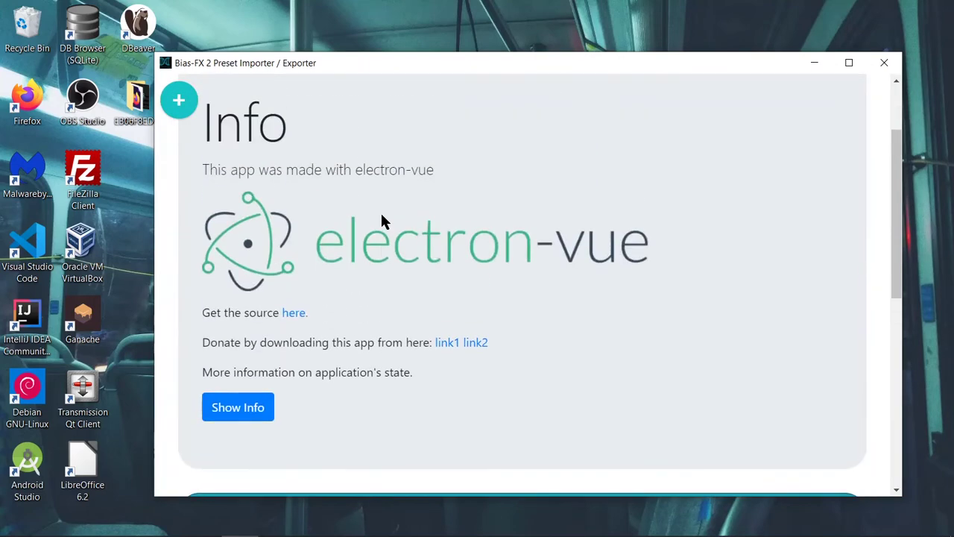
pyautogui.scroll(-2, 381, 221)
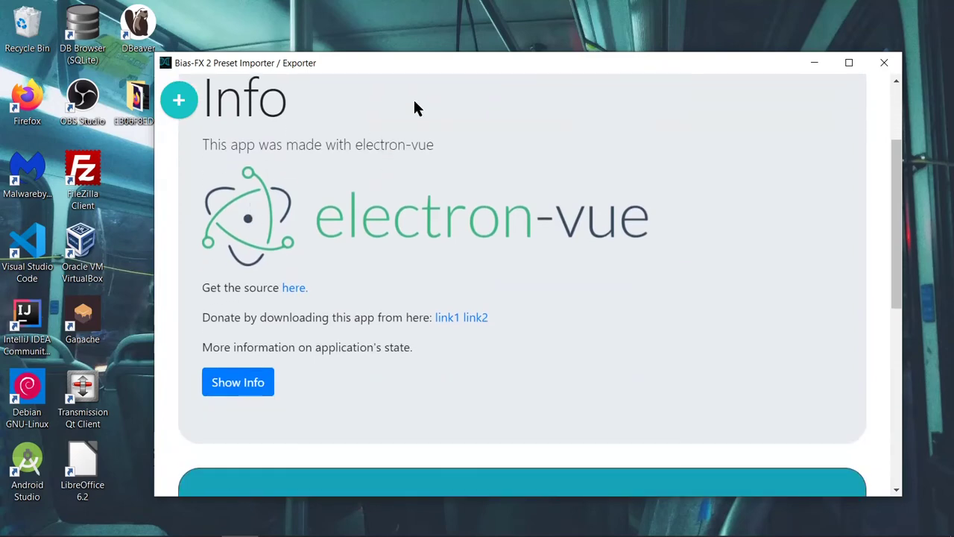
# Scroll the Info page further and open the floating + speed-dial navigation choices
pyautogui.moveTo(467, 71); pyautogui.dragTo(434, 56)
pyautogui.scroll(3, 429, 116)
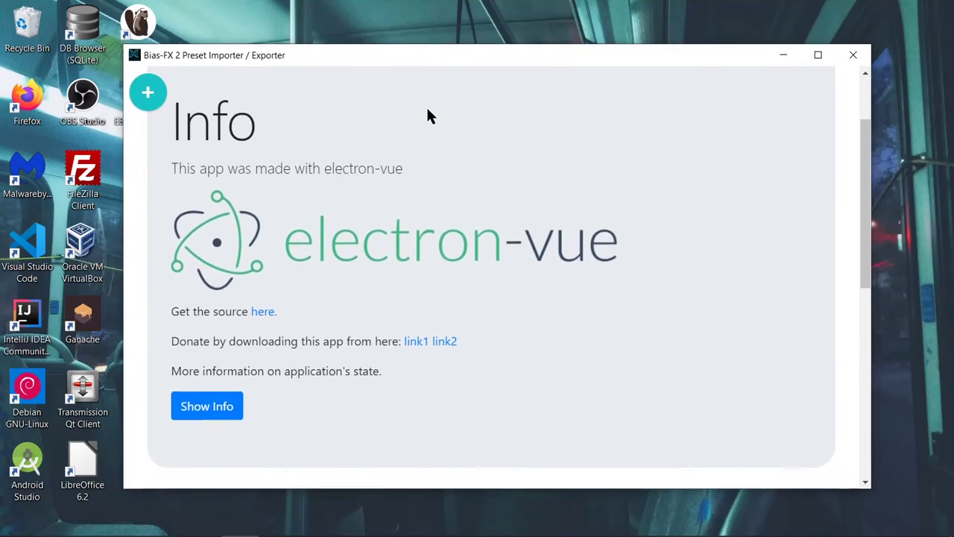
pyautogui.scroll(-3, 429, 116)
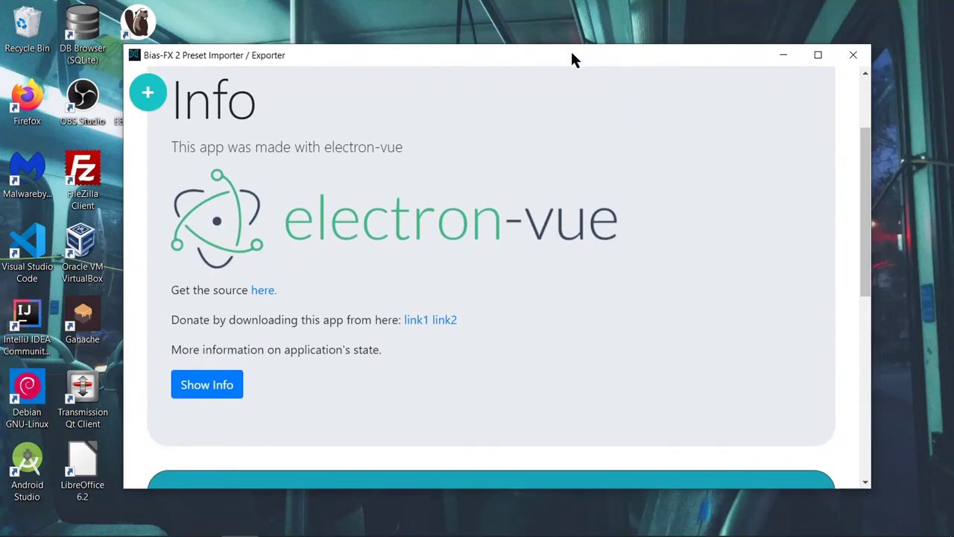
pyautogui.moveTo(572, 53); pyautogui.dragTo(582, 61)
pyautogui.scroll(-2, 415, 265)
pyautogui.scroll(-4, 377, 249)
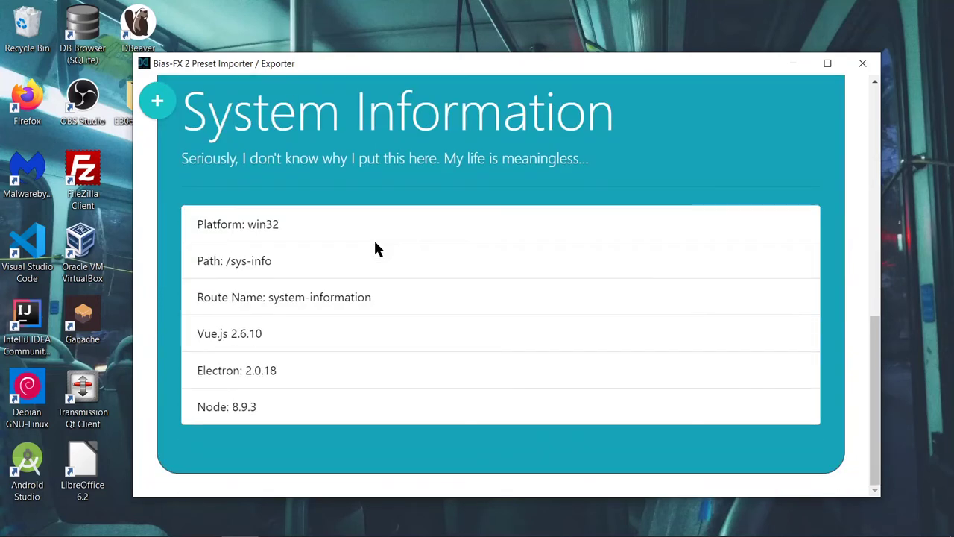
pyautogui.scroll(7, 375, 250)
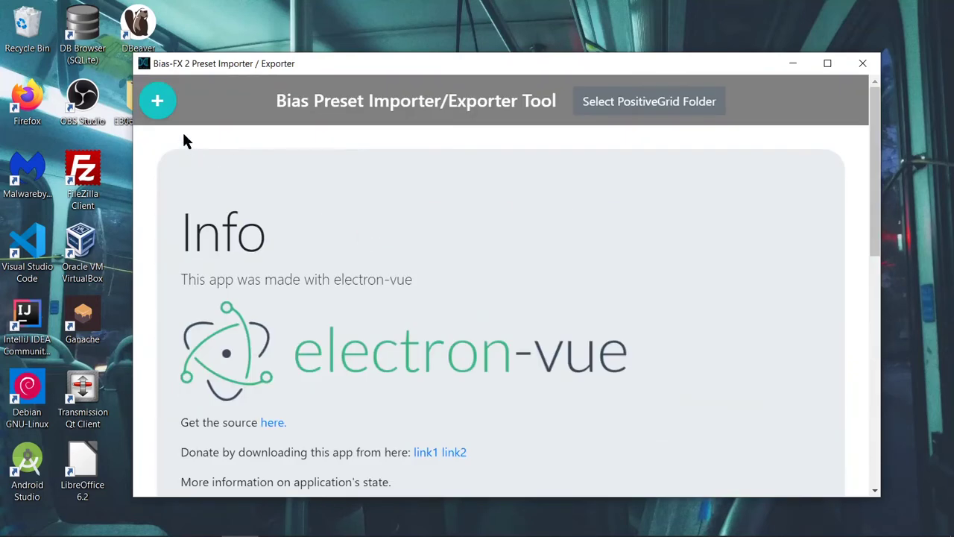
pyautogui.click(157, 100)
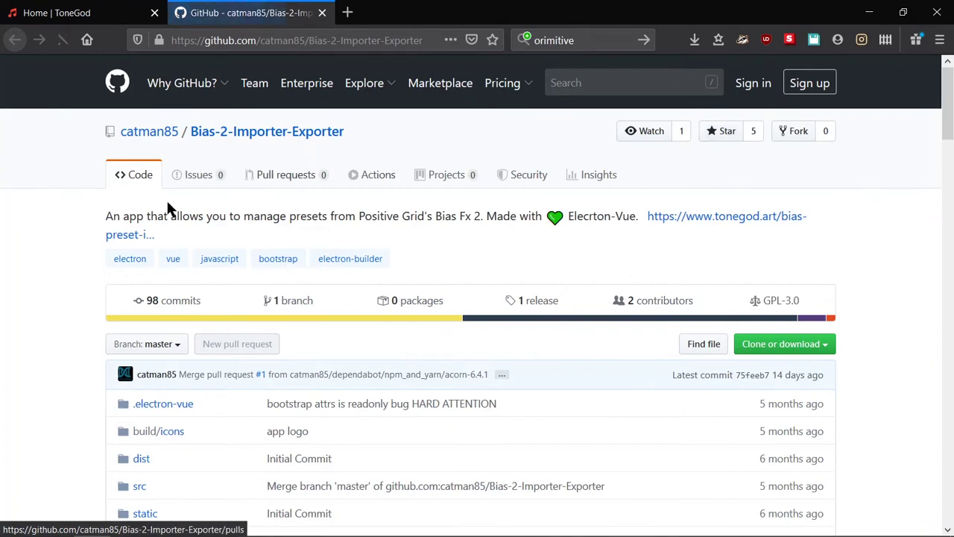
# Scroll through the repository's source file list and the README screenshots of the preset tool
pyautogui.scroll(-1, 45, 249)
pyautogui.scroll(-4, 45, 249)
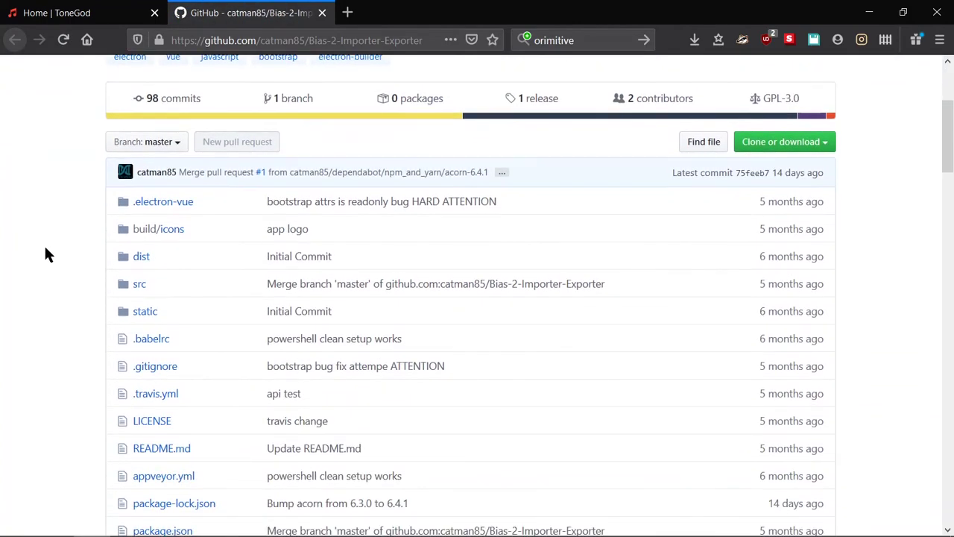
pyautogui.scroll(-3, 44, 255)
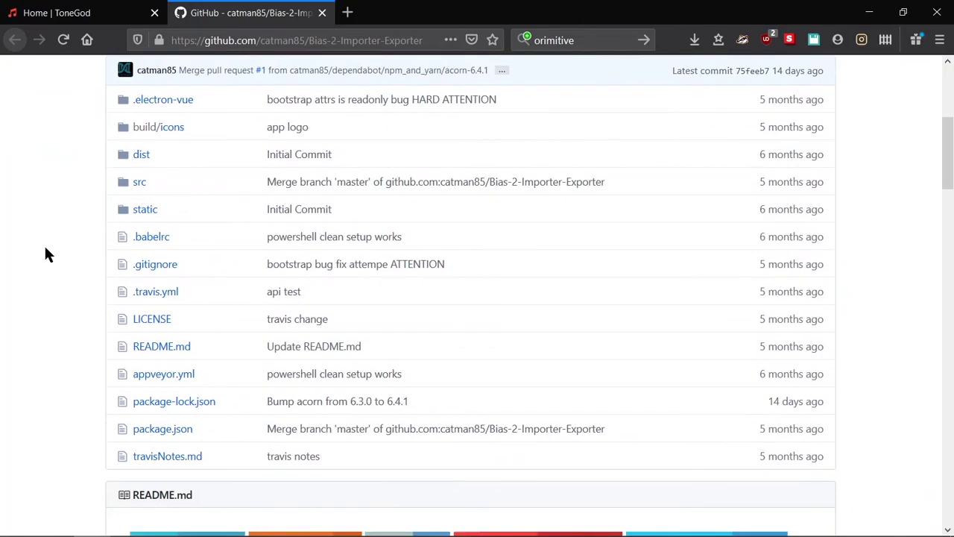
pyautogui.scroll(-10, 45, 255)
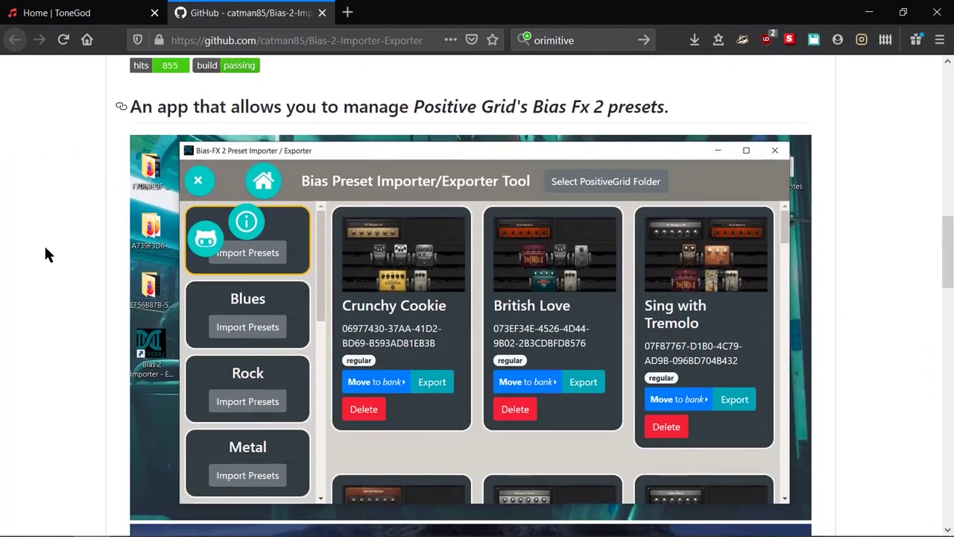
pyautogui.scroll(8, 45, 255)
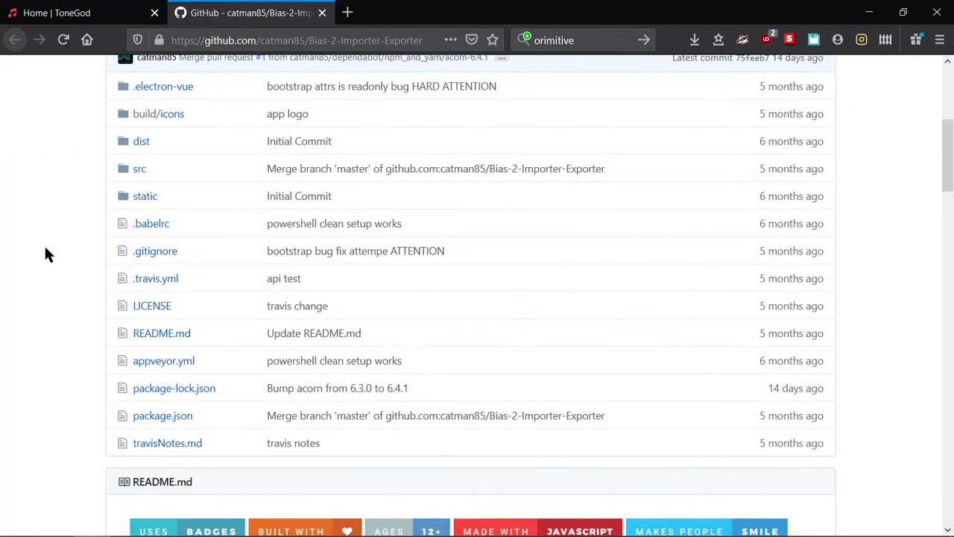
pyautogui.scroll(-3, 45, 255)
pyautogui.scroll(3, 45, 255)
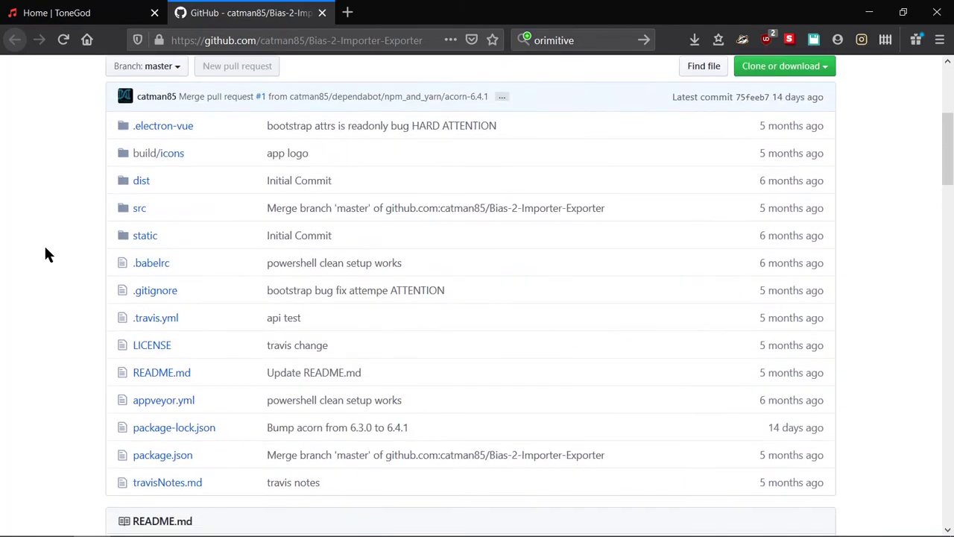
pyautogui.scroll(-10, 45, 255)
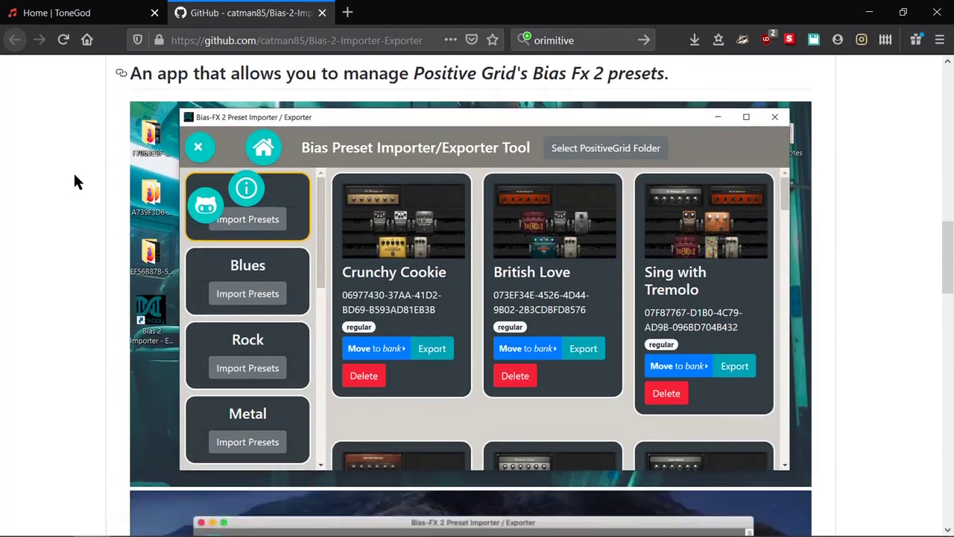
pyautogui.scroll(-4, 74, 178)
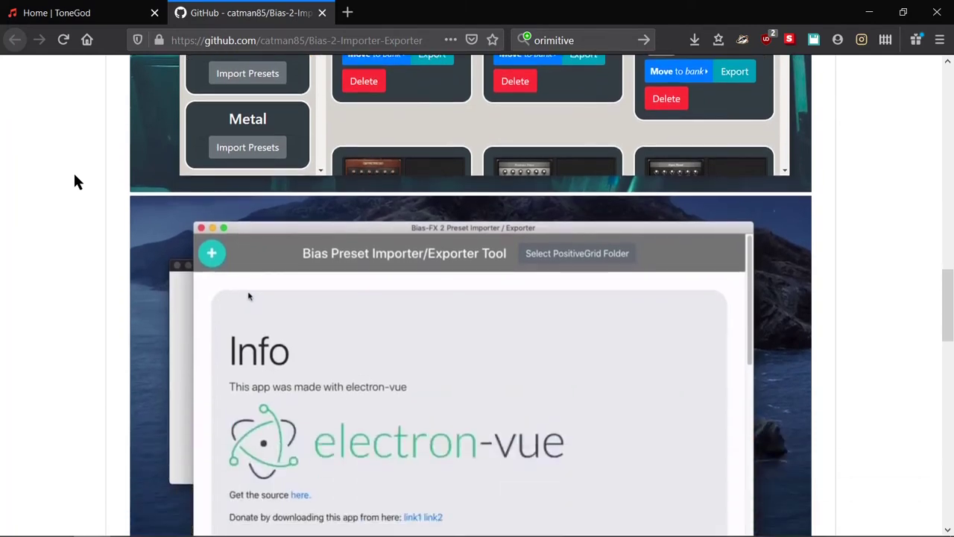
pyautogui.scroll(-5, 74, 182)
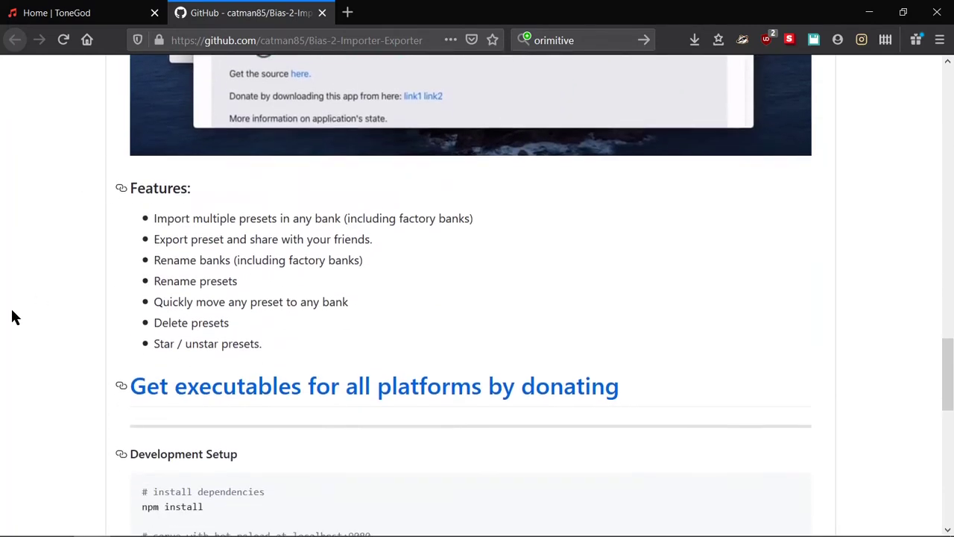
pyautogui.scroll(-4, 12, 317)
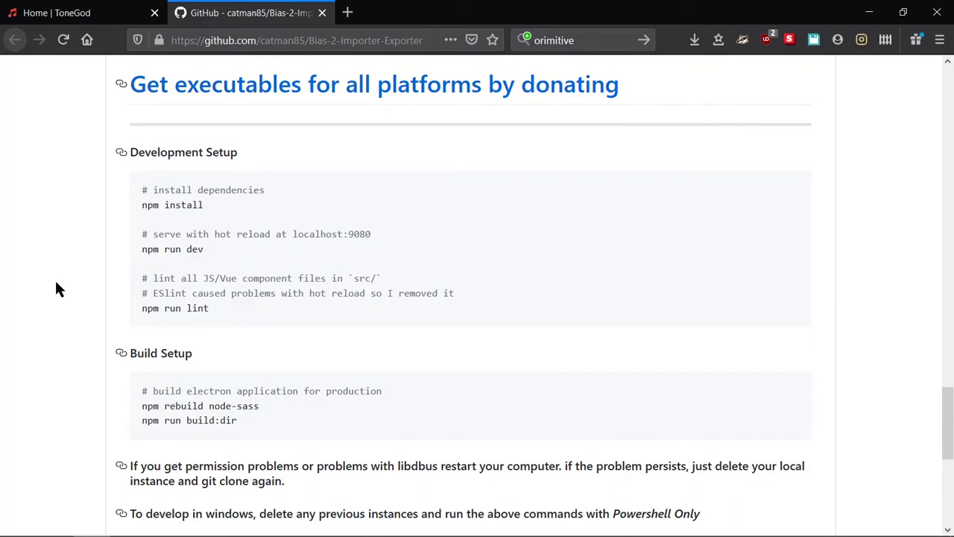
pyautogui.scroll(-2, 57, 288)
pyautogui.scroll(2, 57, 288)
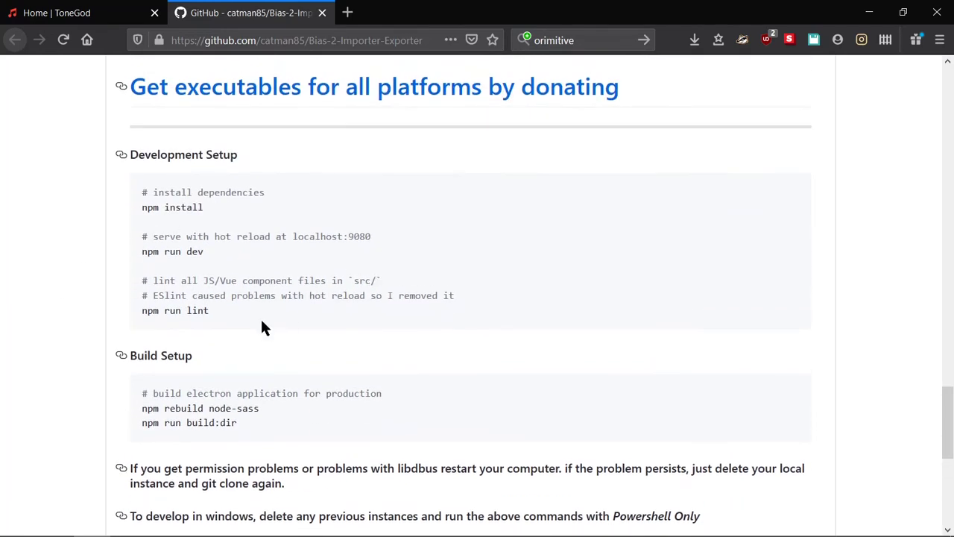
pyautogui.scroll(-3, 15, 284)
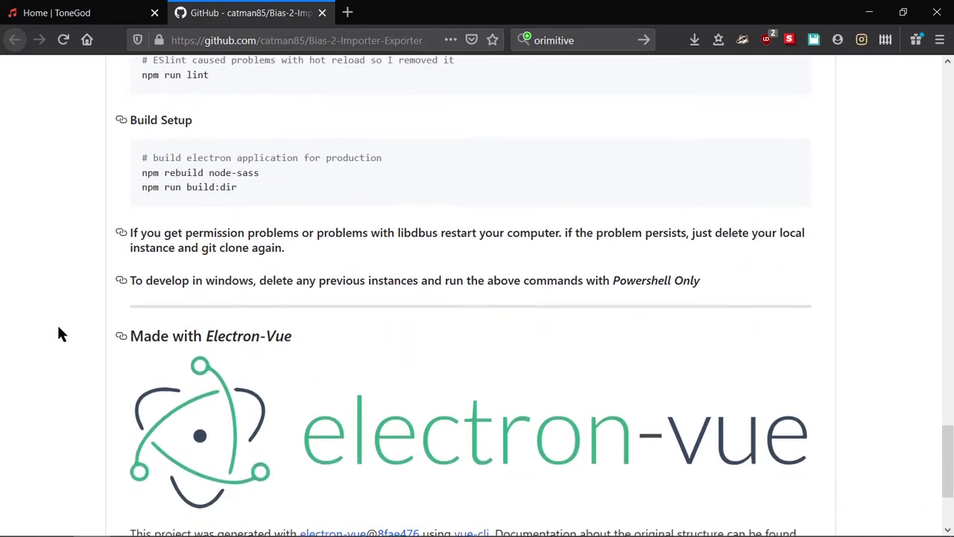
pyautogui.scroll(-2, 60, 330)
pyautogui.scroll(5, 60, 330)
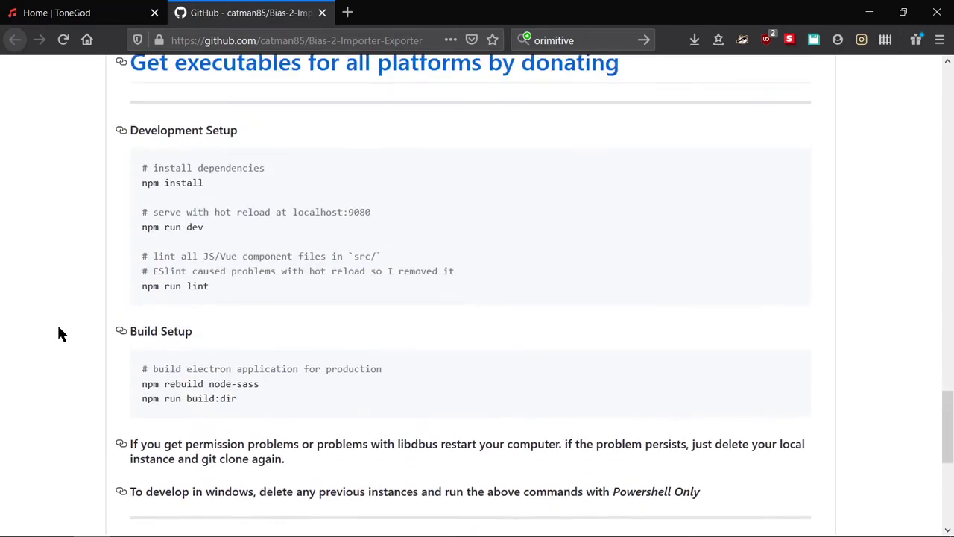
pyautogui.scroll(3, 60, 334)
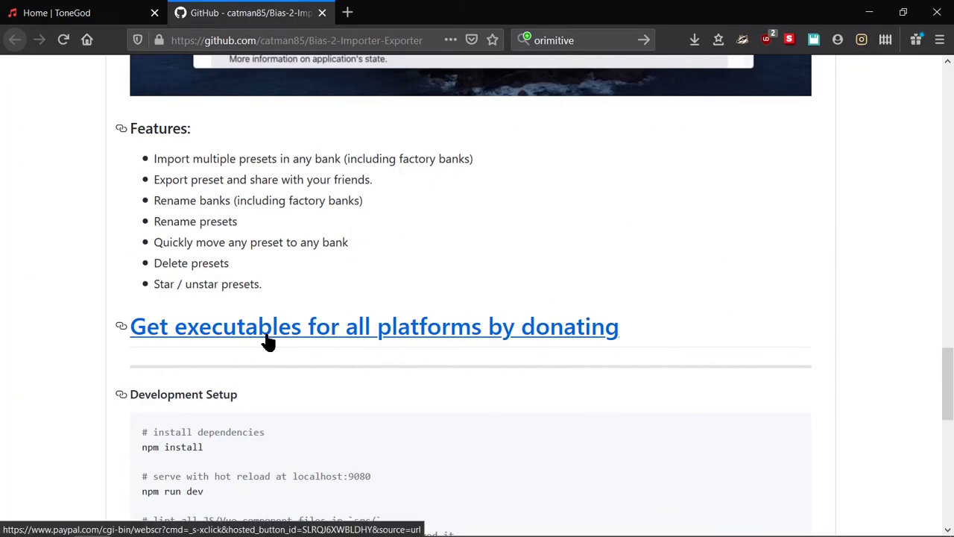
pyautogui.scroll(1, 50, 204)
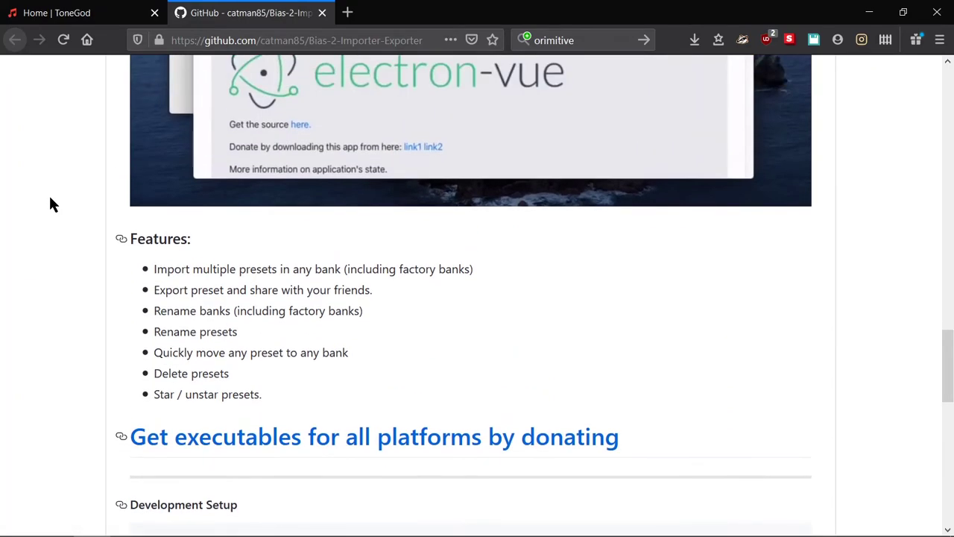
pyautogui.scroll(1, 49, 204)
pyautogui.scroll(10, 49, 193)
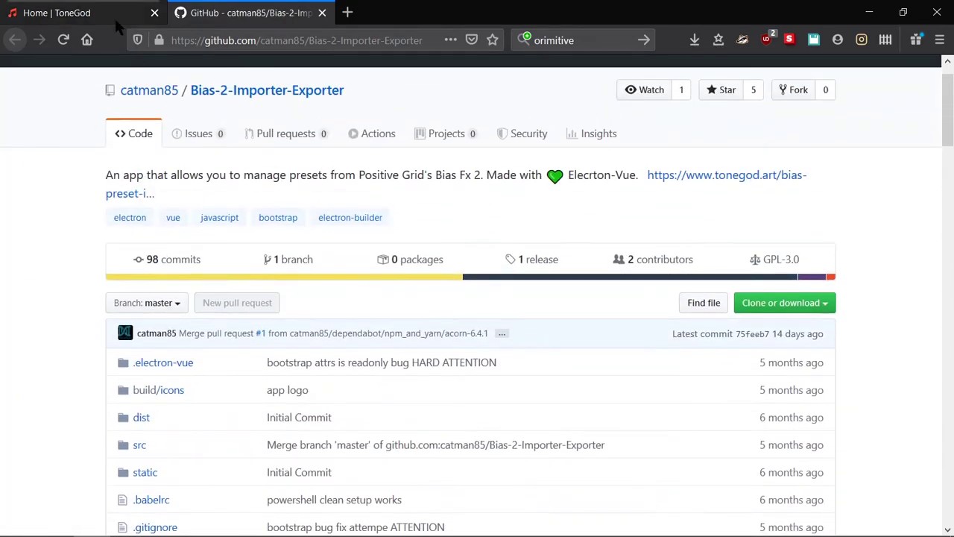
# Switch to the ToneGod tab and go to its Bias Importer Tool page via the site menu
pyautogui.click(114, 17)
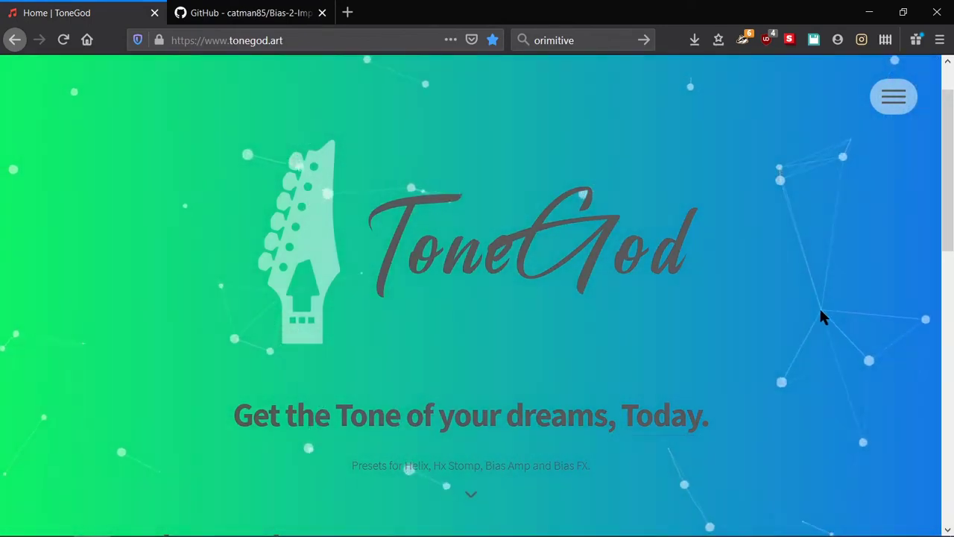
pyautogui.scroll(-3, 791, 289)
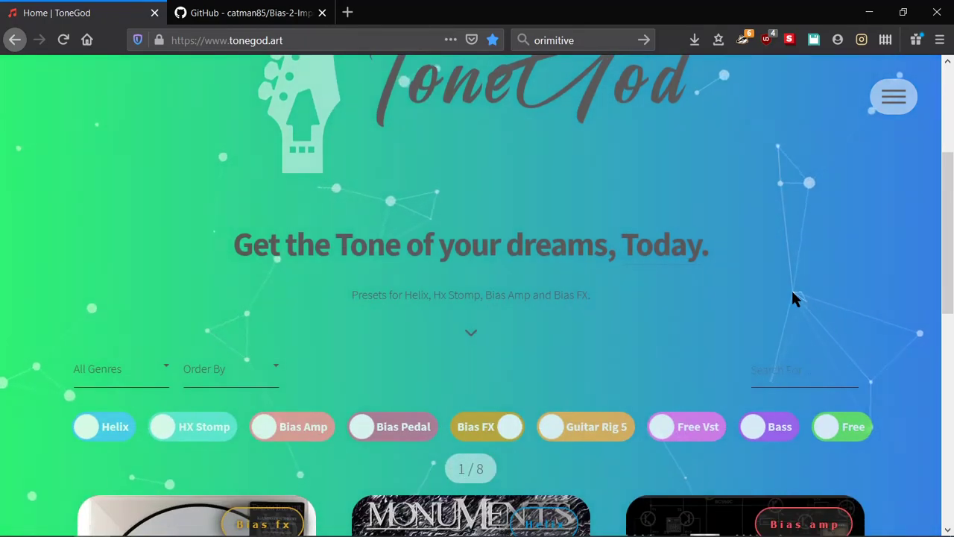
pyautogui.scroll(4, 793, 297)
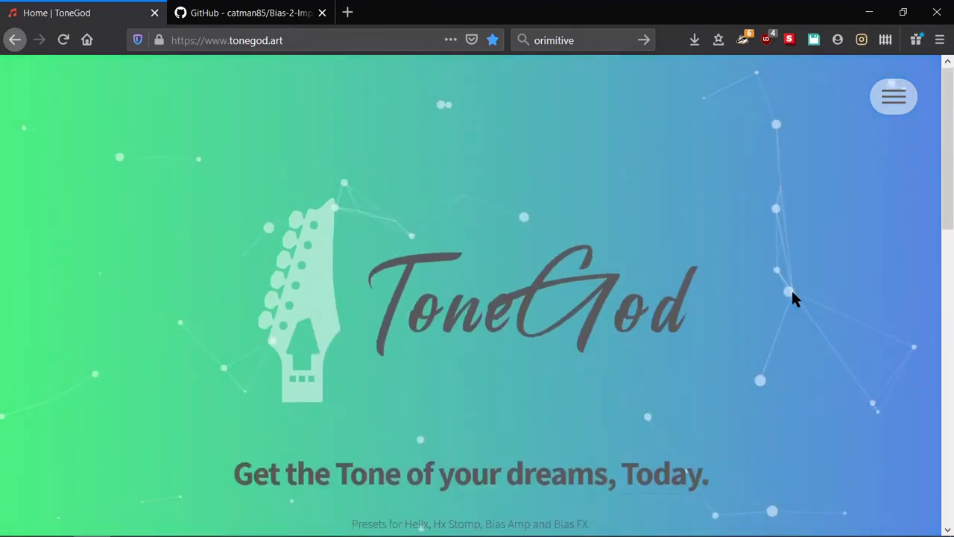
pyautogui.click(887, 105)
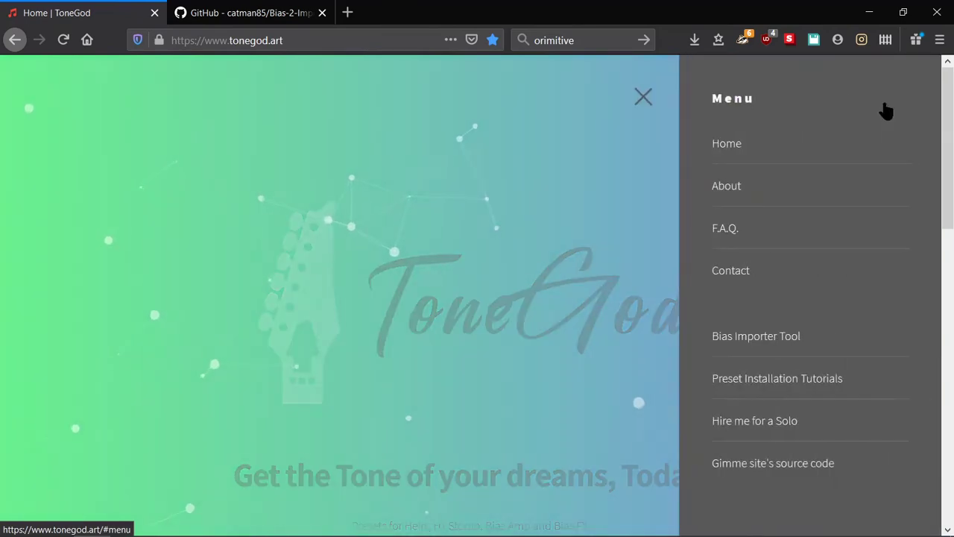
pyautogui.click(707, 339)
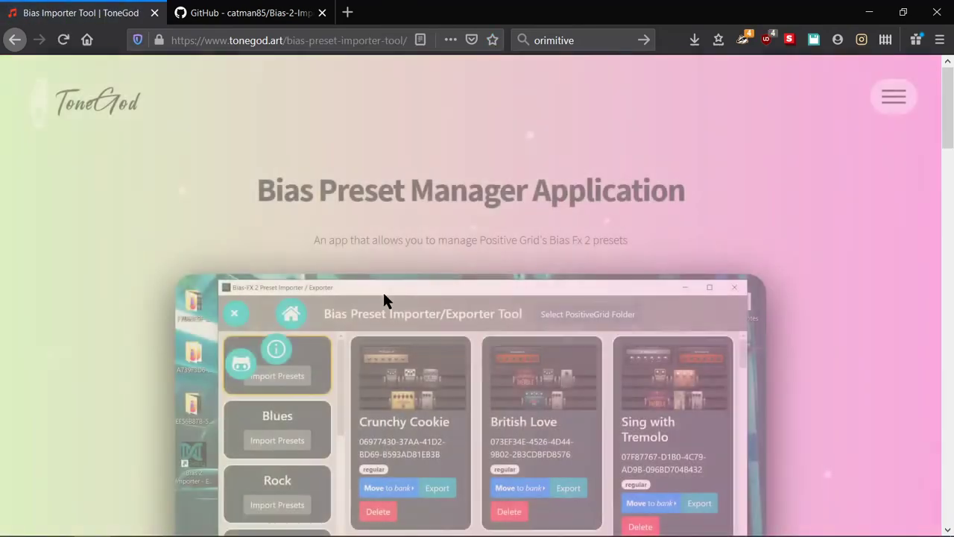
# Scroll the Bias Importer Tool page to the free and open source note, GitHub links and Get the Apps button
pyautogui.scroll(-20, 124, 328)
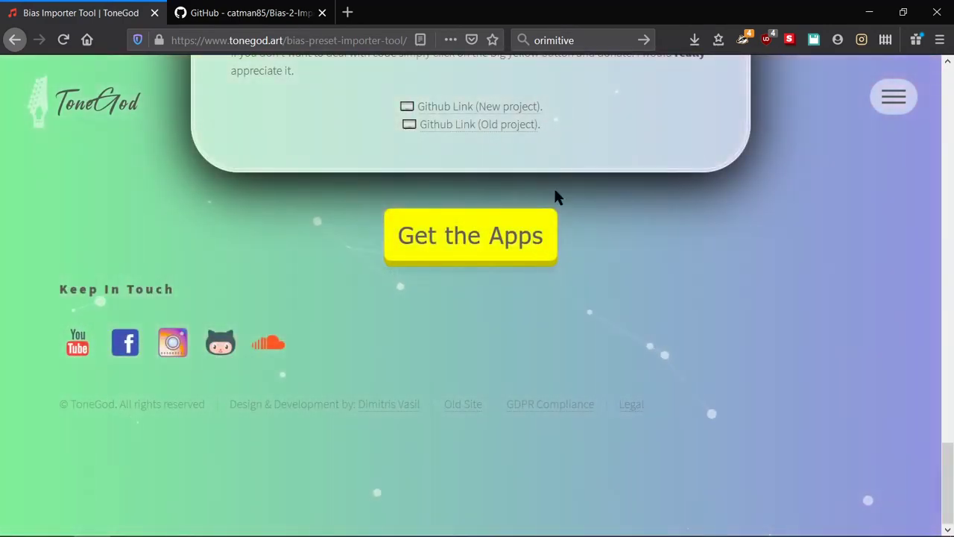
pyautogui.scroll(1, 646, 182)
pyautogui.scroll(2, 646, 183)
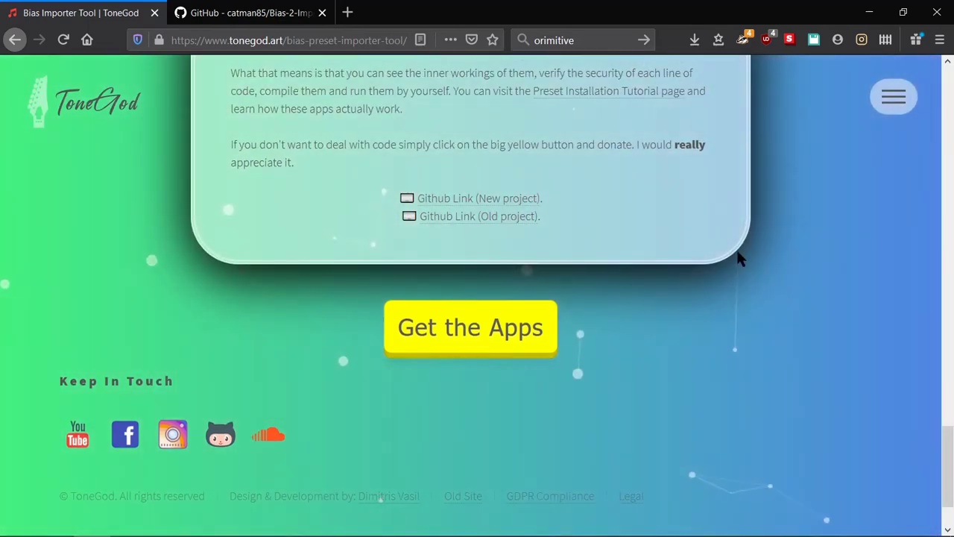
pyautogui.scroll(1, 737, 253)
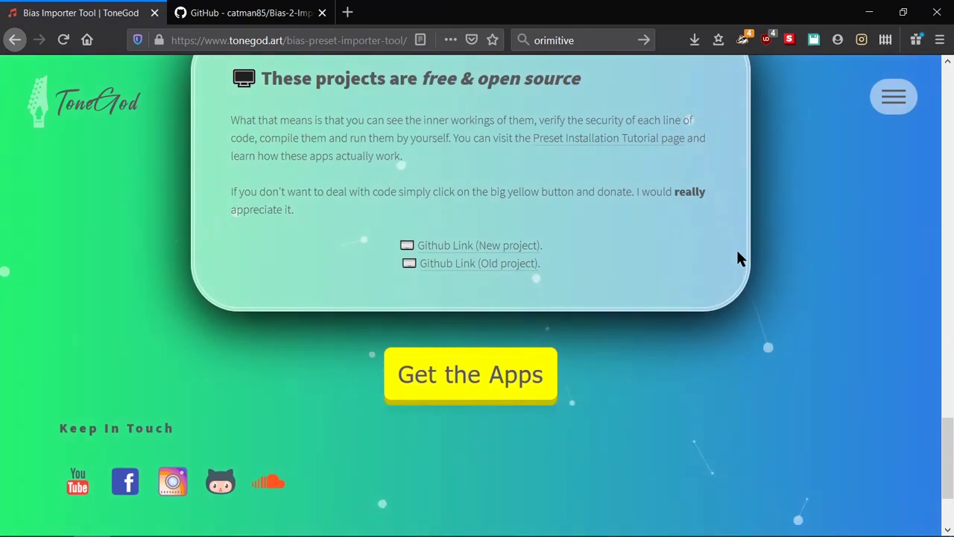